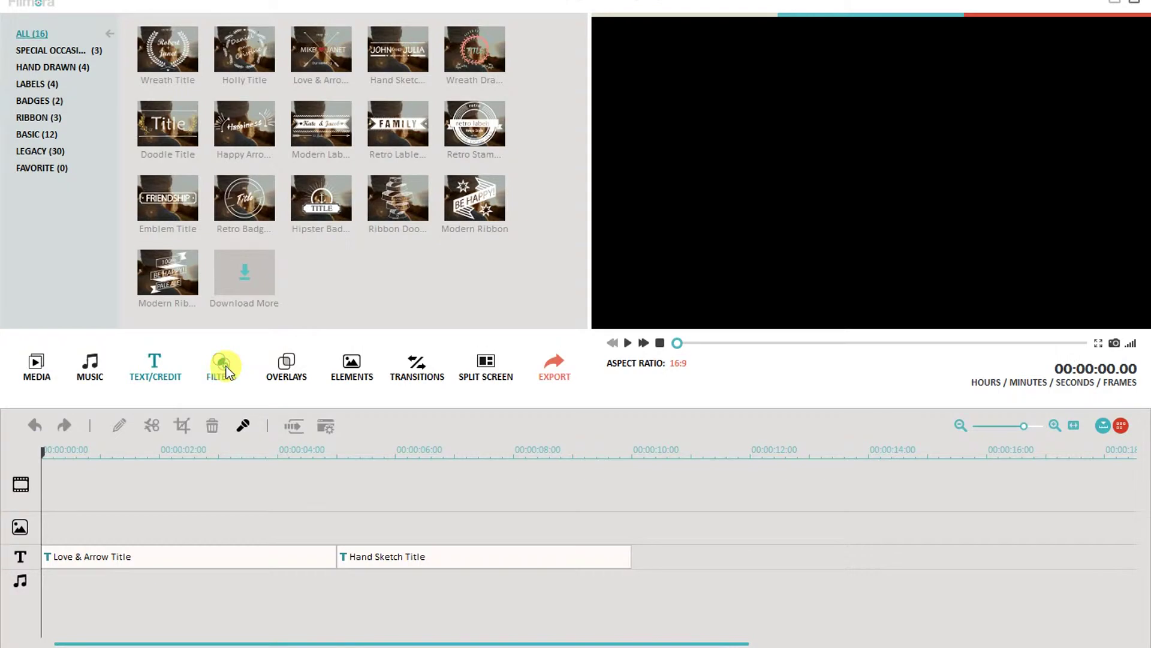
Look through the overlay, element, transition and split-screen libraries.
click(287, 372)
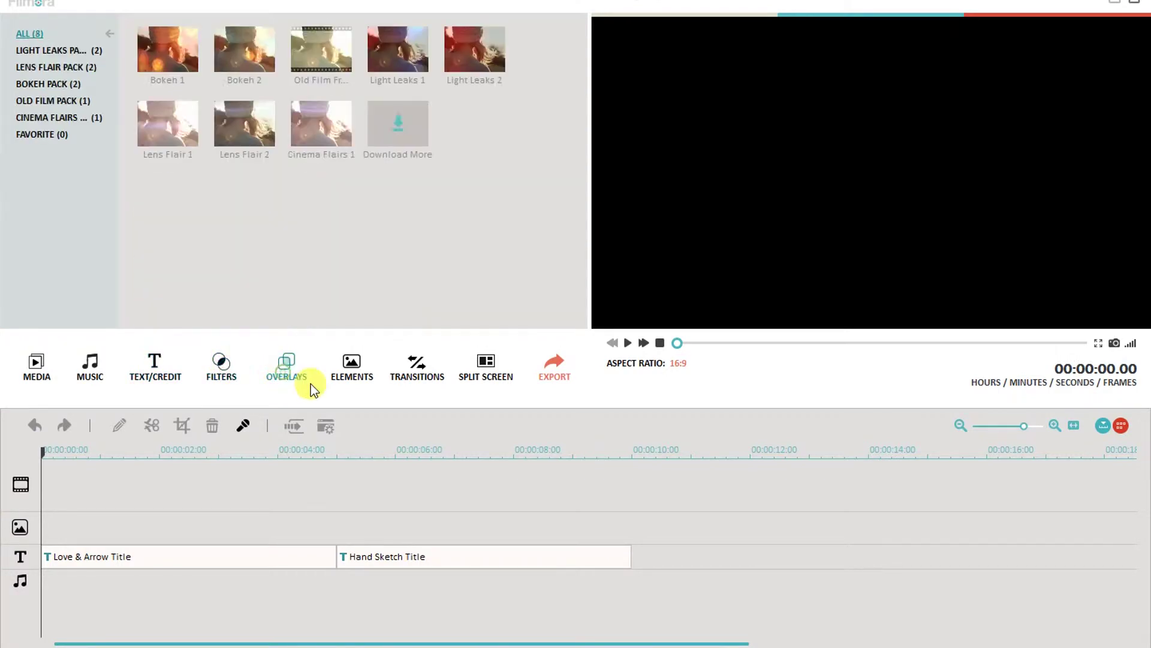
click(350, 370)
click(405, 372)
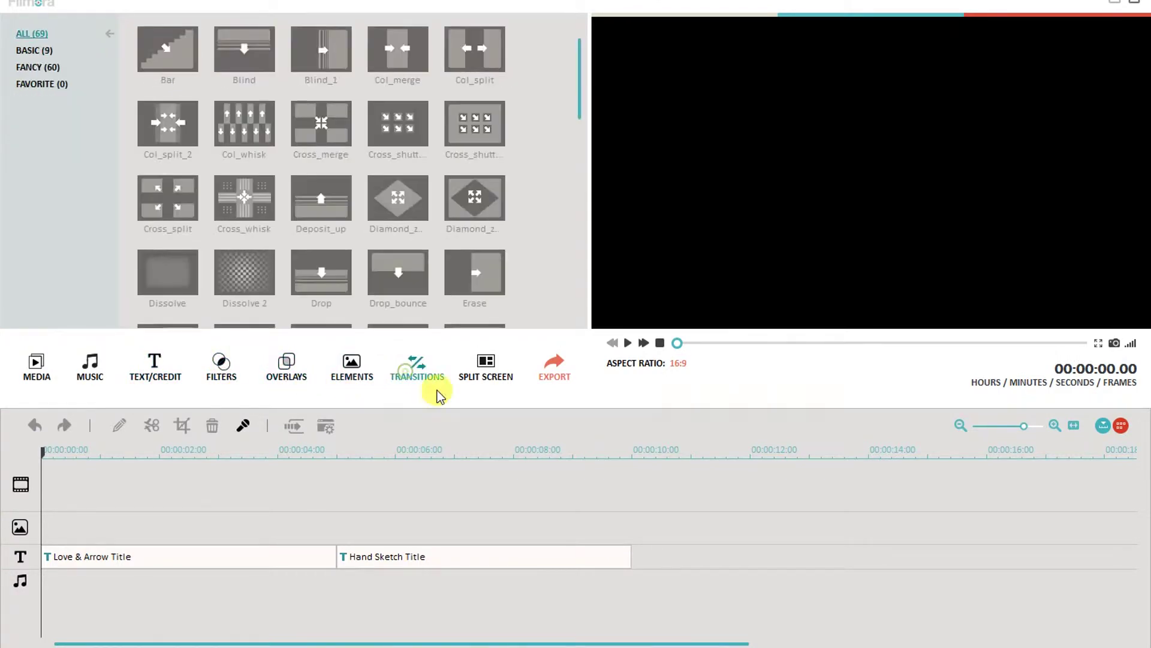
click(496, 377)
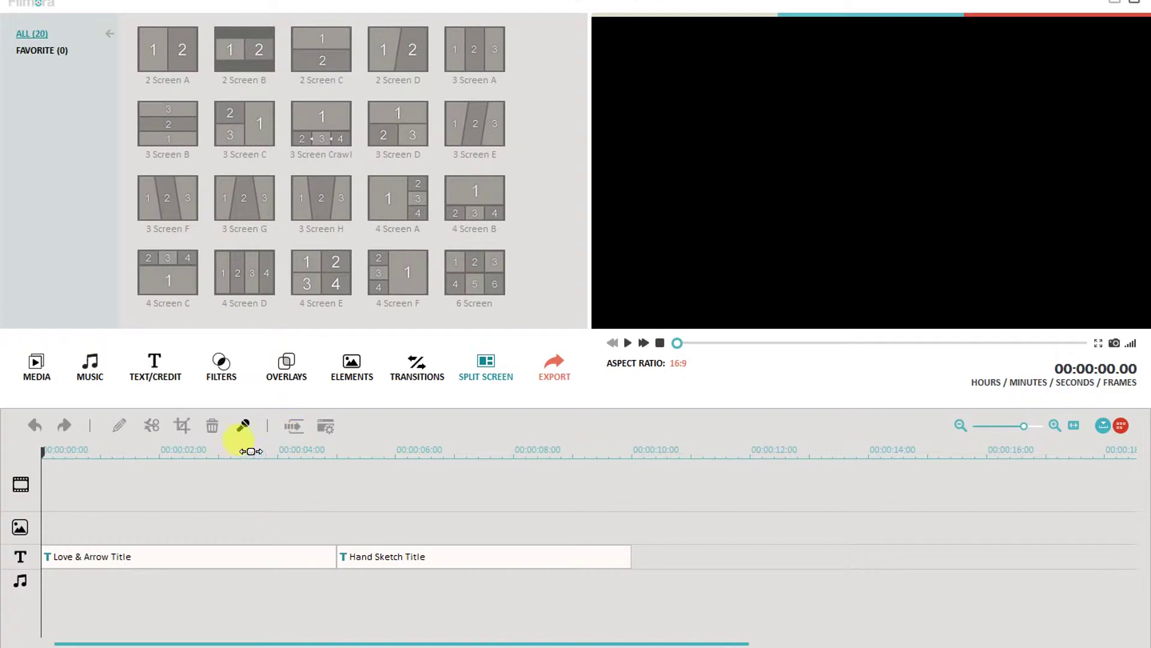
Return to the user's album and preview the Mir Go lecture 2 clip, the green-banner image and clip 1.
click(45, 368)
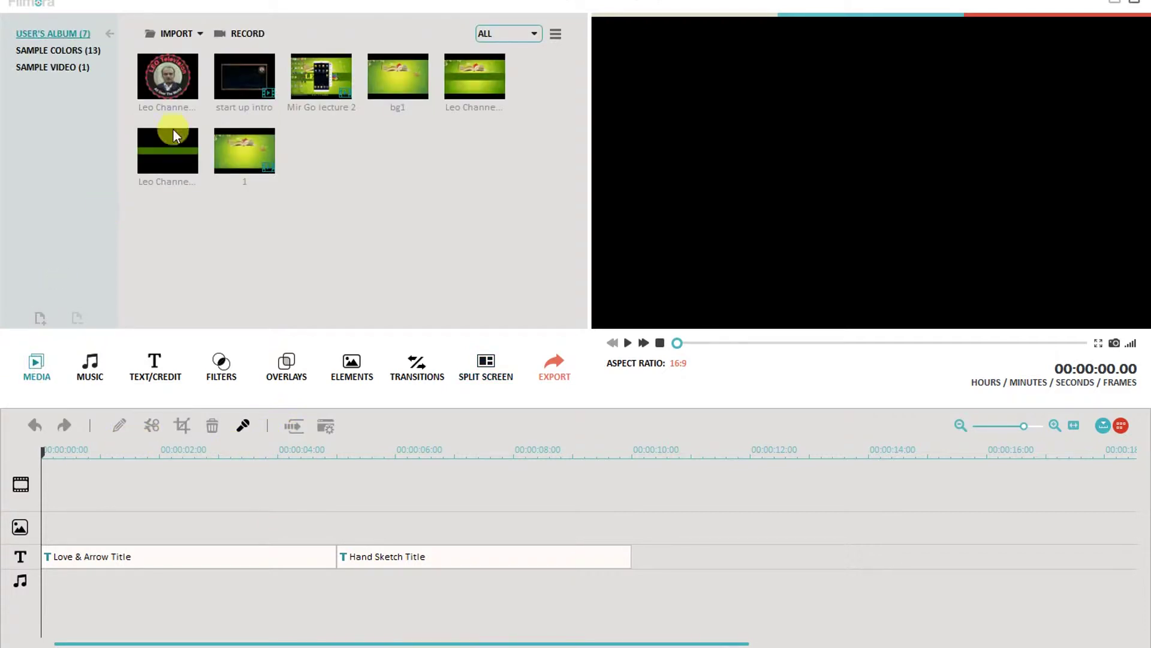
click(328, 68)
drag(327, 77, 214, 229)
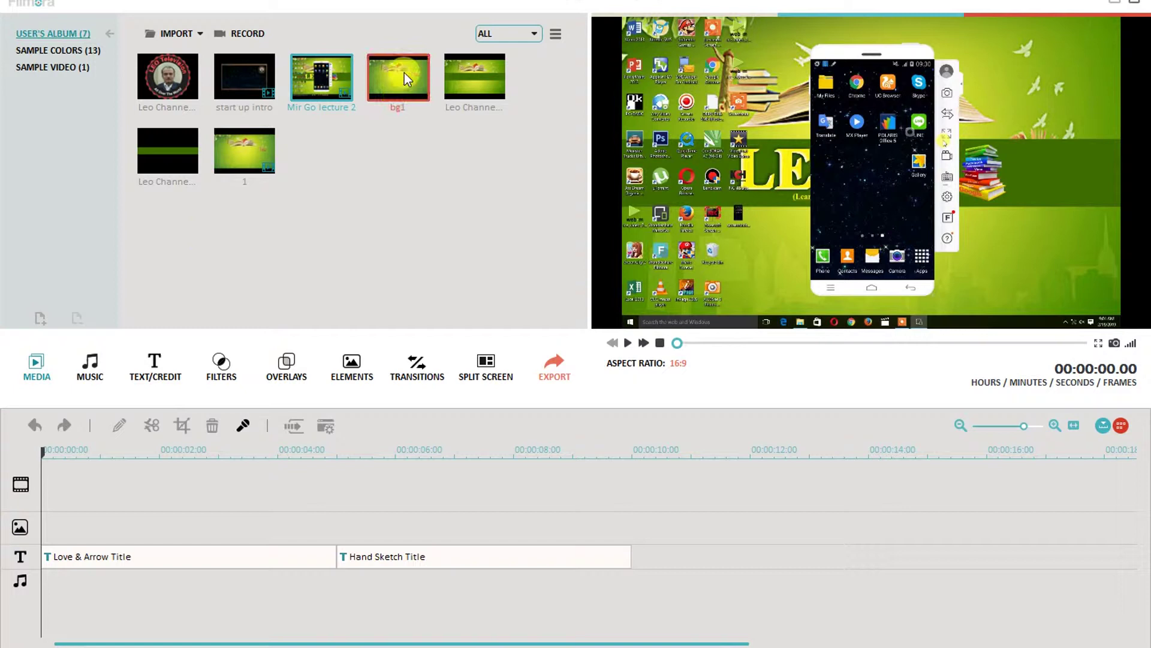
click(480, 89)
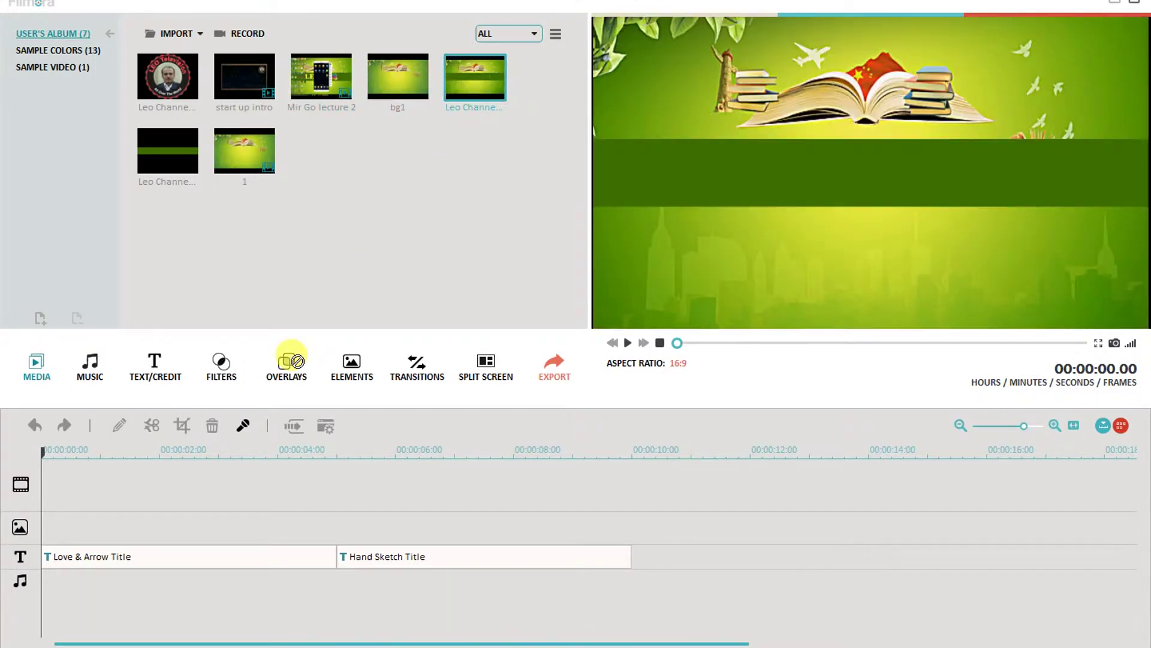
drag(296, 361, 350, 234)
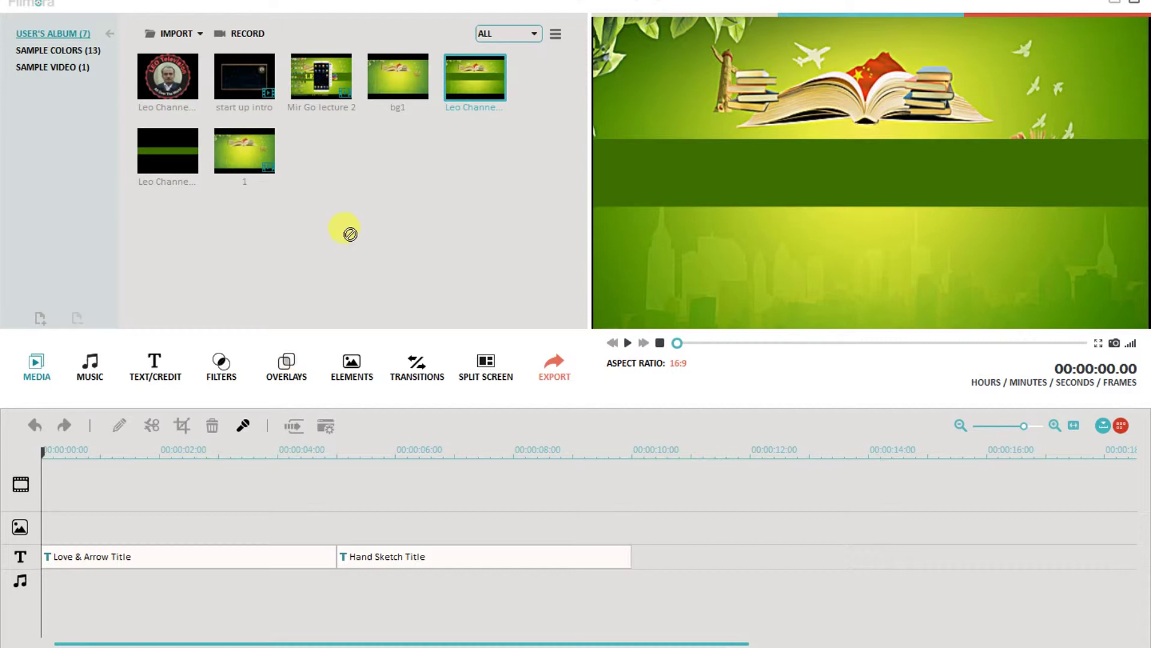
click(262, 159)
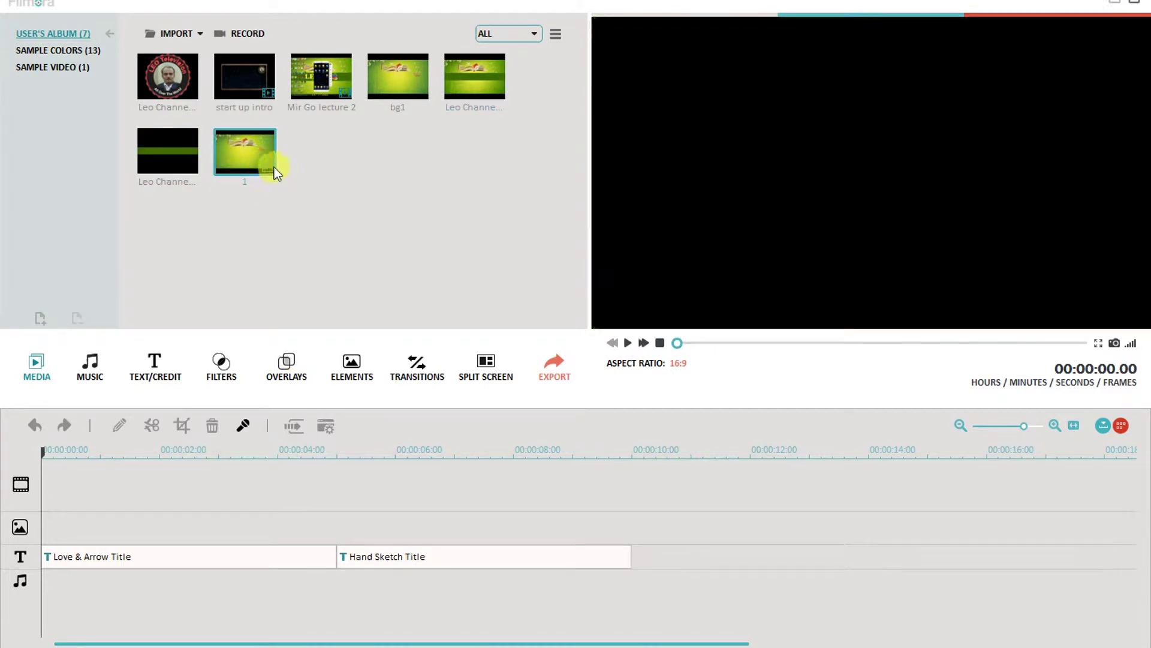
Add the Mir Go lecture 2 clip from the album to the start of the video track.
click(312, 75)
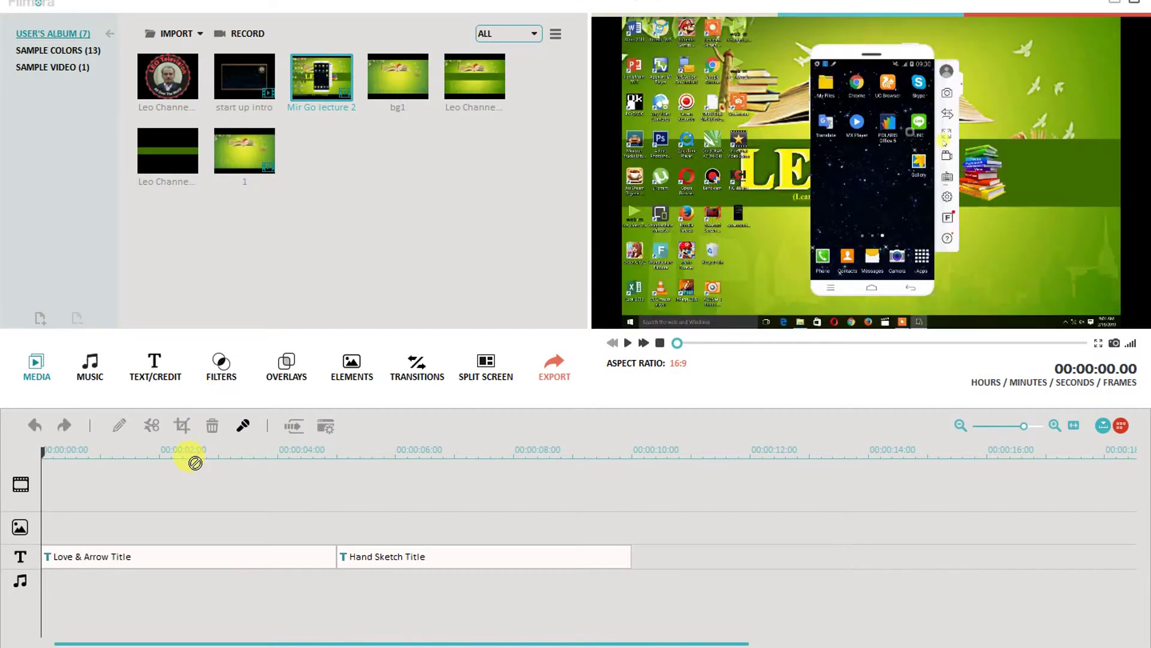
drag(321, 81, 275, 478)
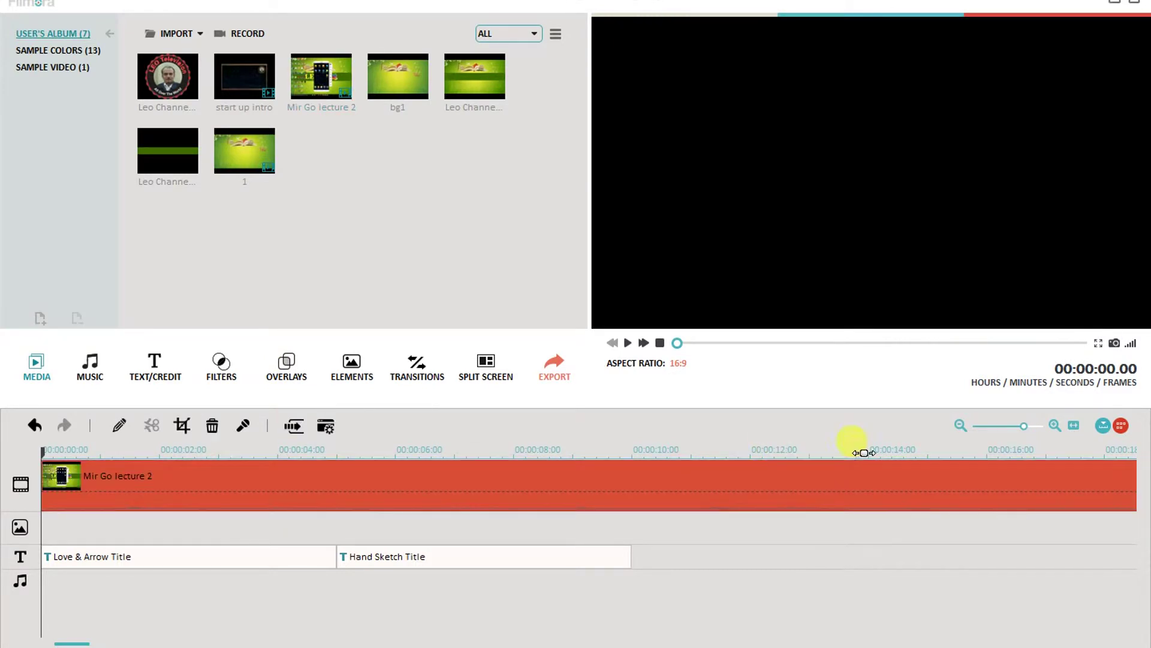
Trim the end of the Mir Go lecture 2 clip so it lasts about 10 seconds and ends with the Hand Sketch Title.
drag(842, 454, 214, 434)
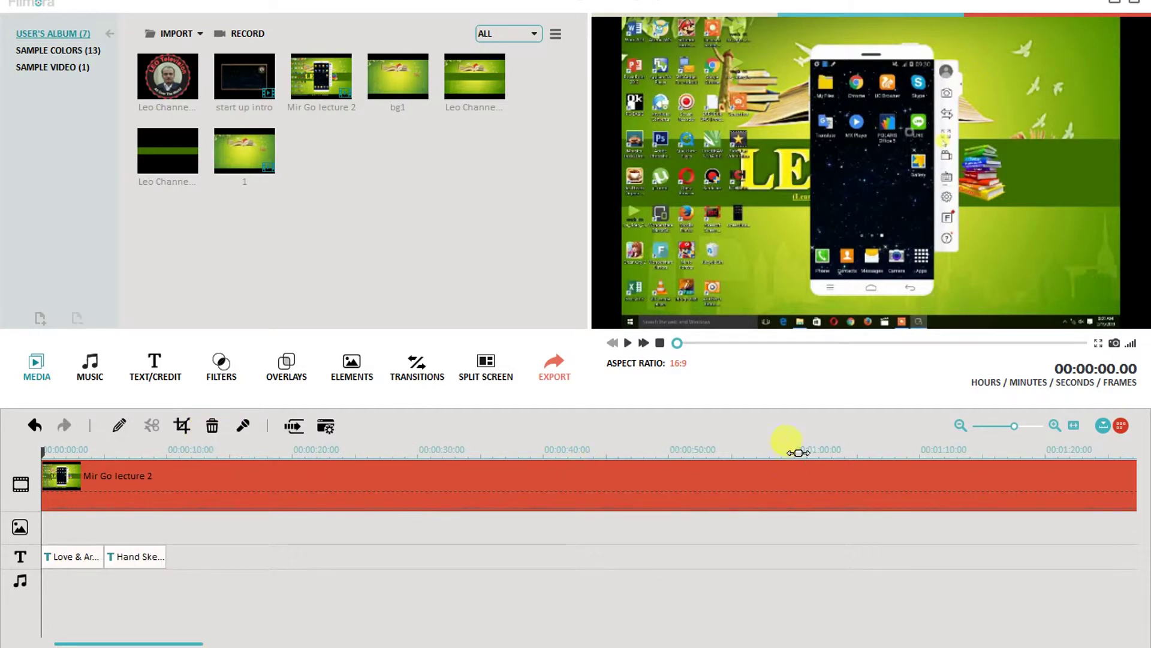
drag(799, 451, 656, 450)
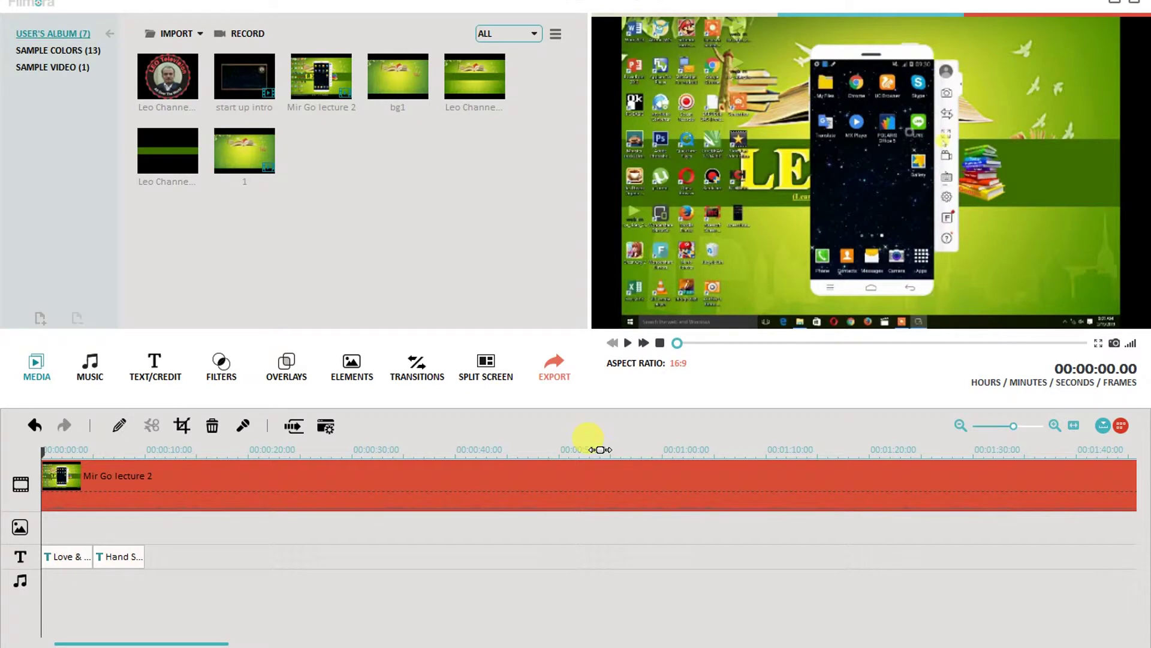
drag(600, 451, 624, 463)
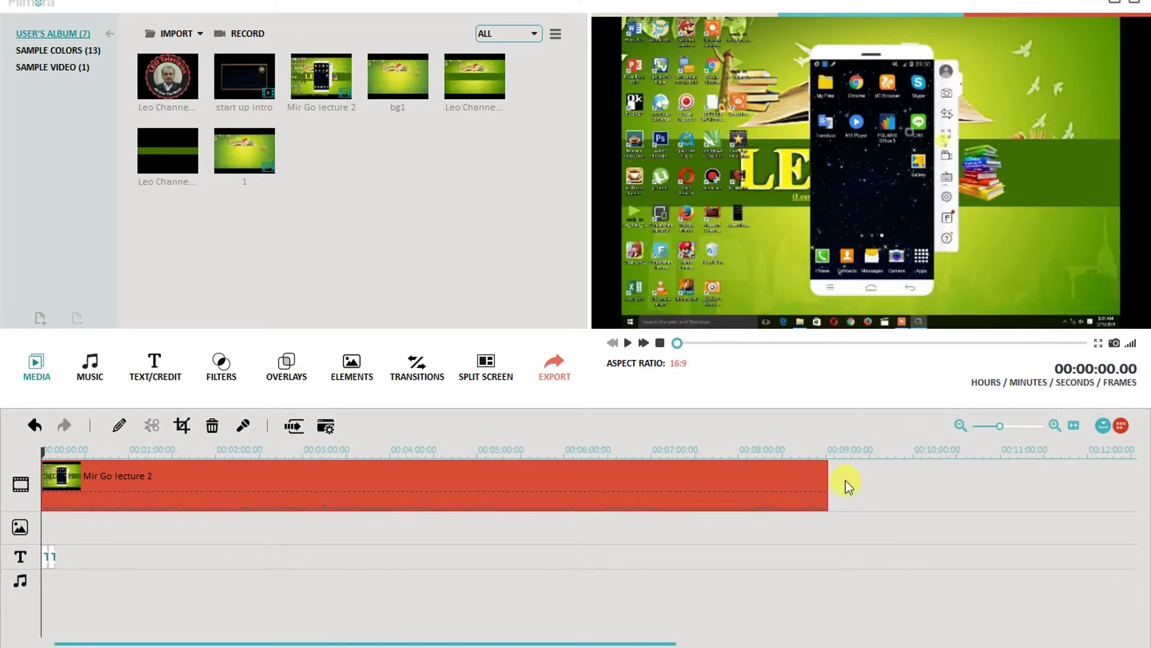
drag(826, 486, 131, 480)
drag(215, 455, 959, 449)
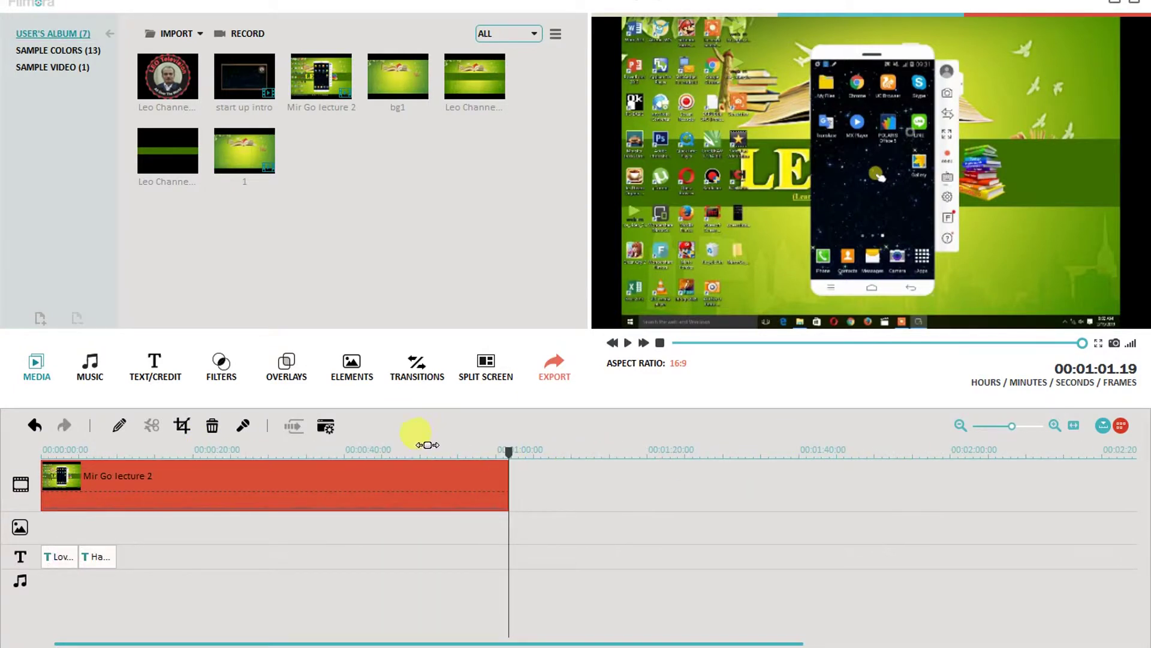
scroll(430, 447, up, 1)
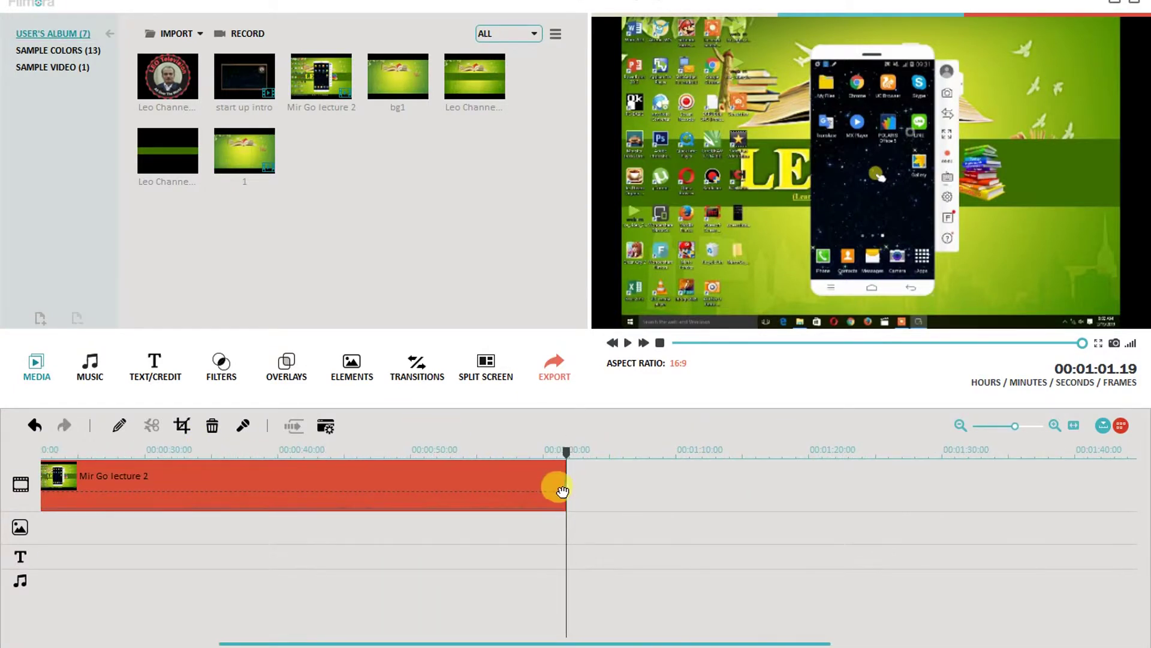
drag(564, 485, 107, 484)
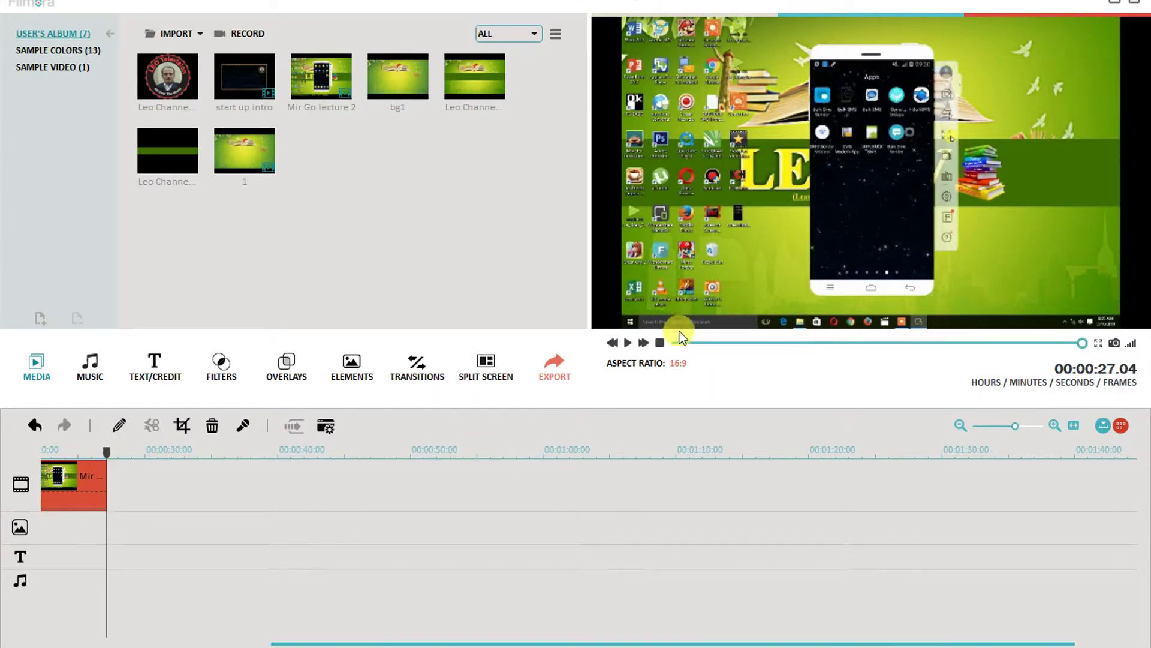
click(659, 343)
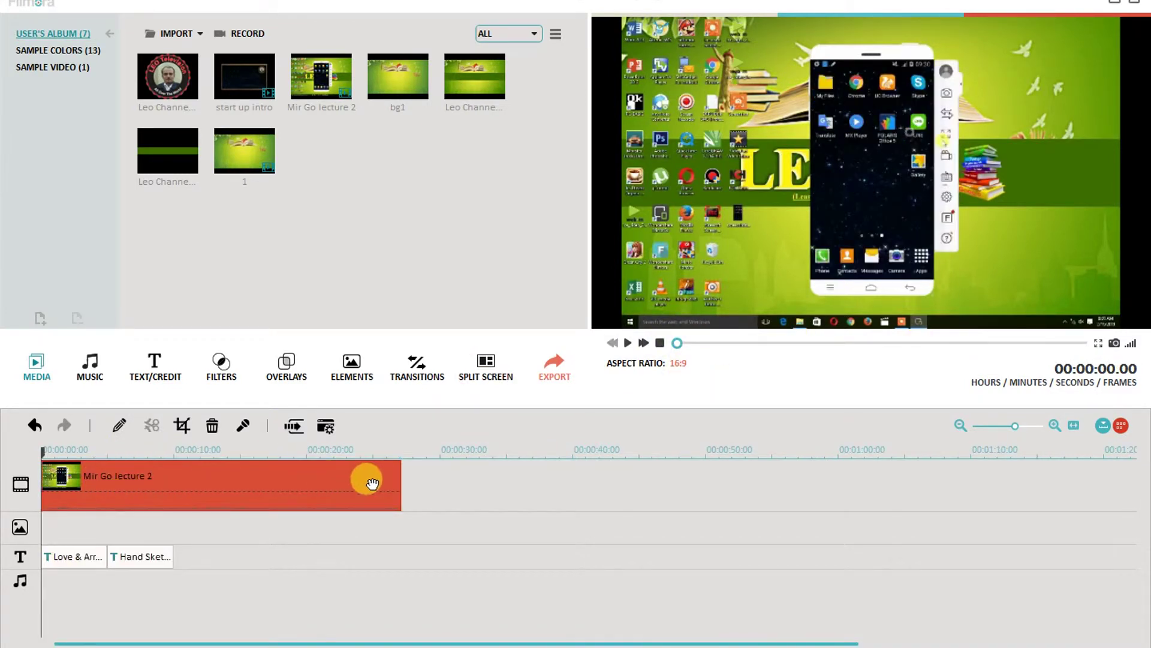
drag(399, 482, 173, 481)
click(660, 343)
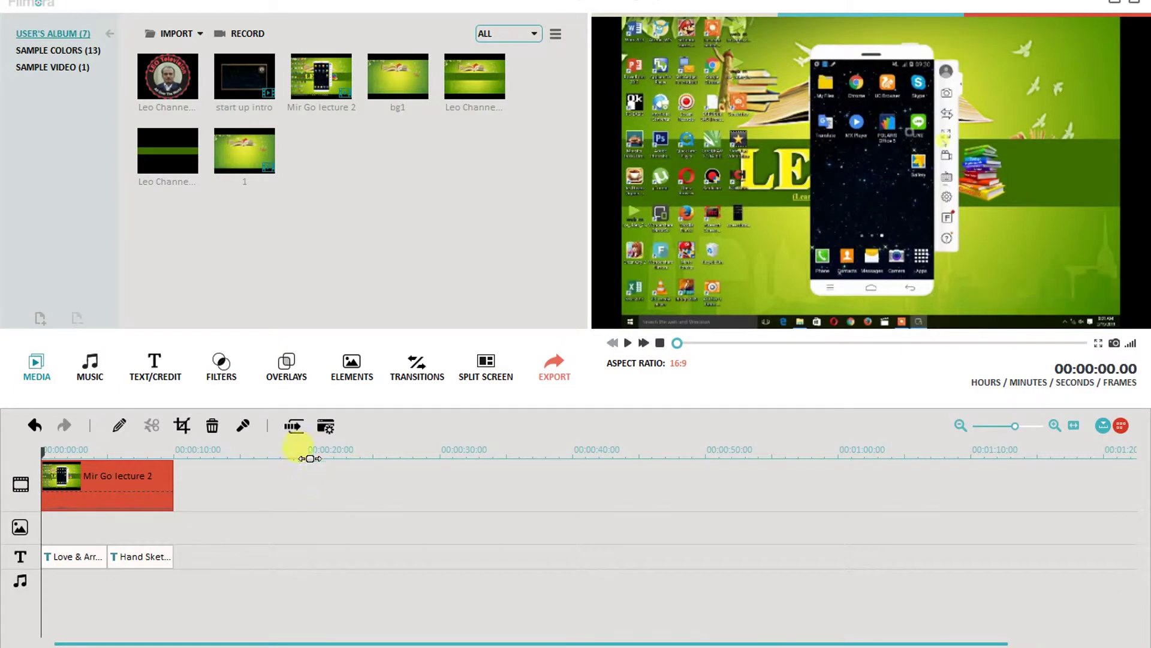
Open the video editing settings of the Mir Go lecture 2 clip on the timeline.
scroll(309, 451, up, 2)
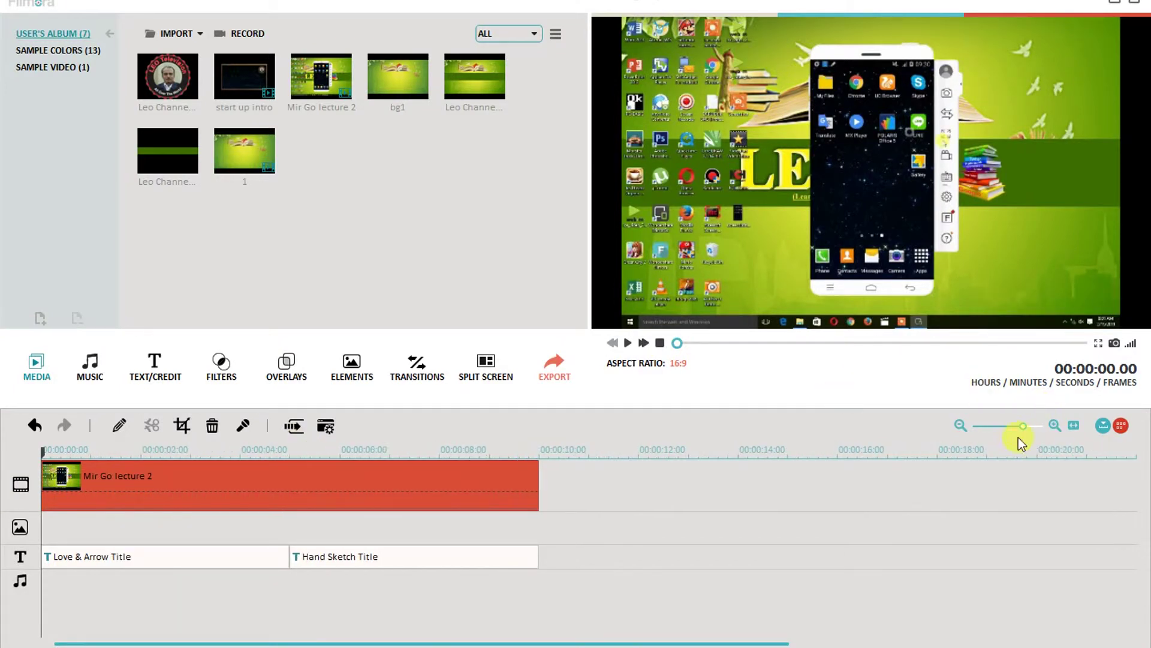
click(1052, 426)
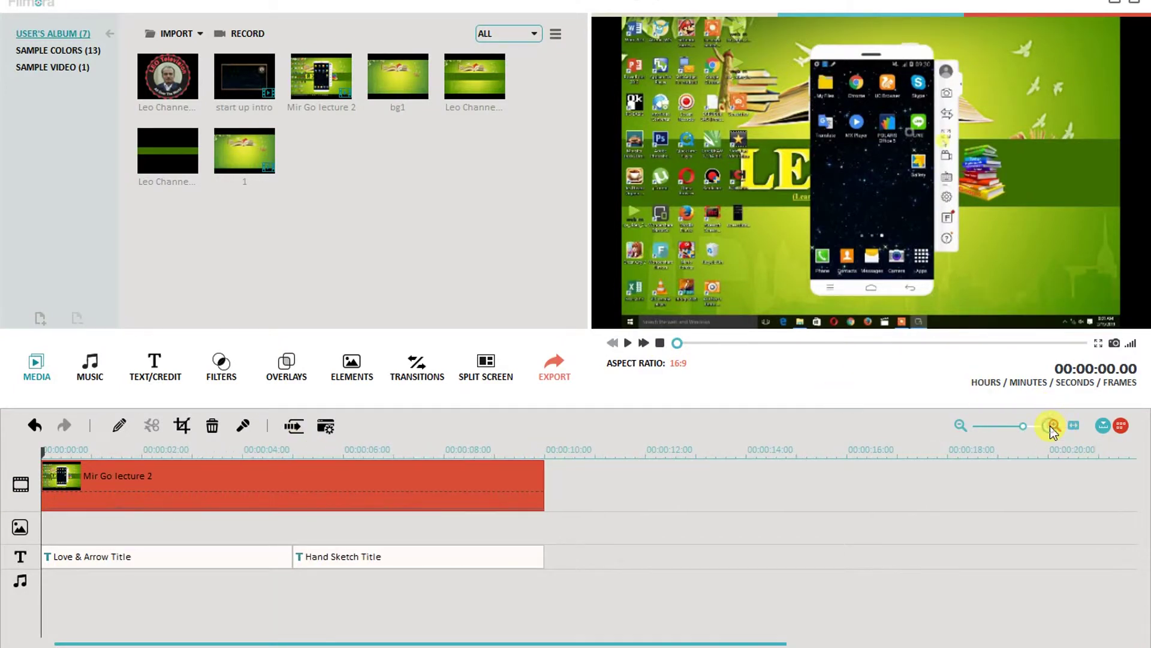
click(1053, 425)
click(1054, 426)
click(1053, 426)
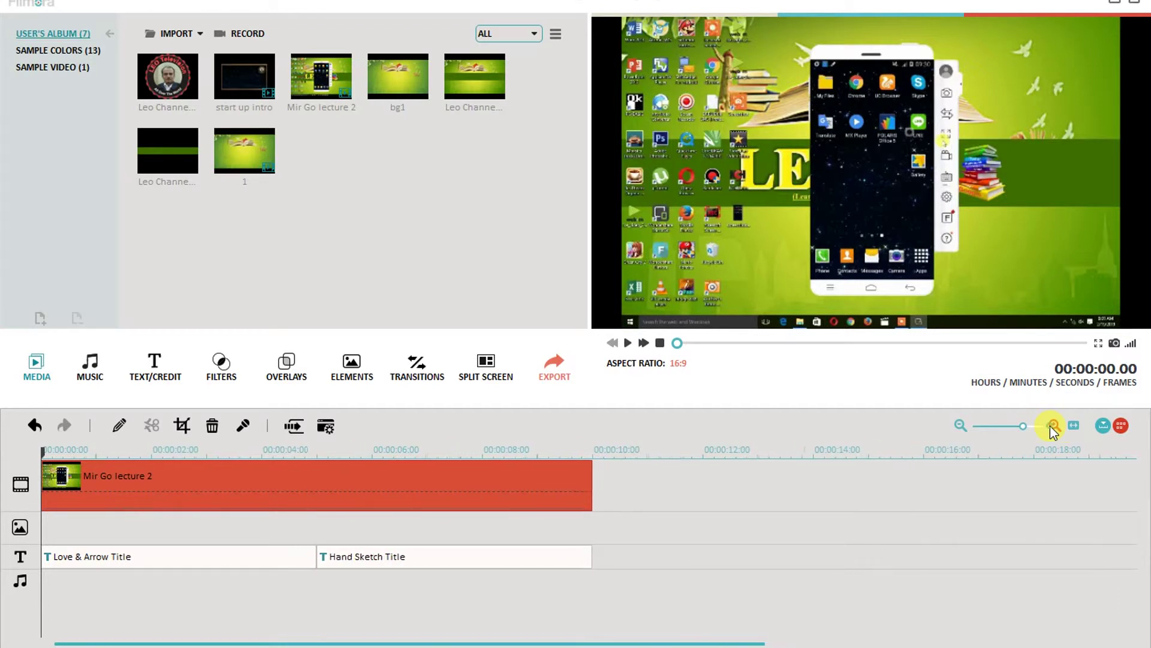
click(1054, 426)
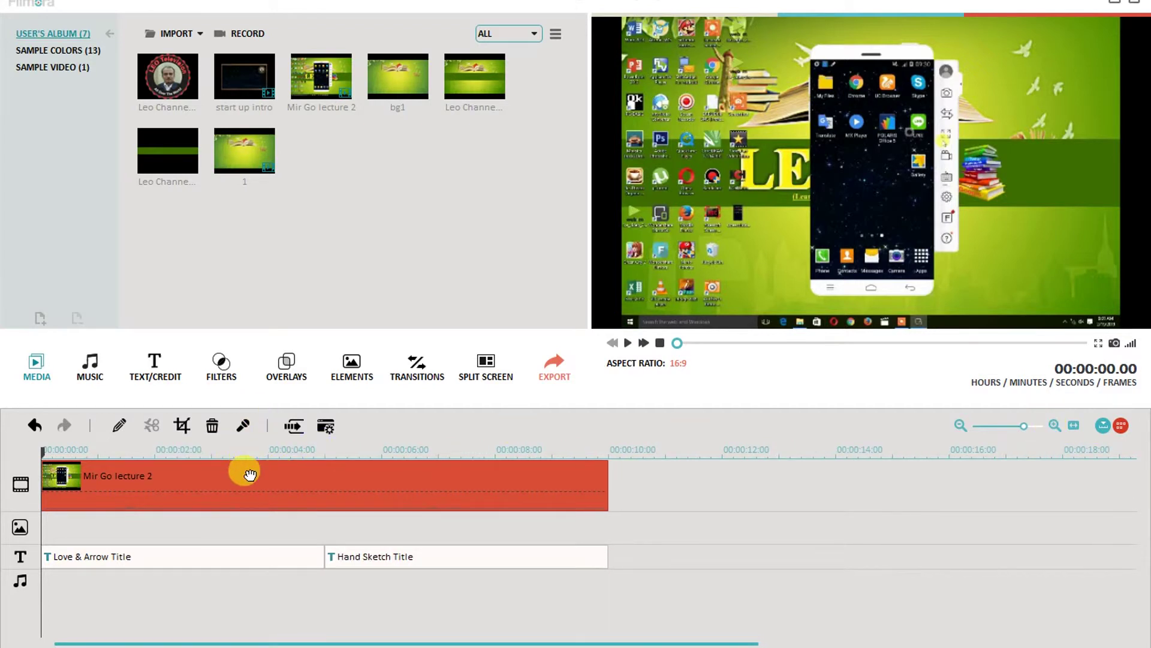
click(118, 427)
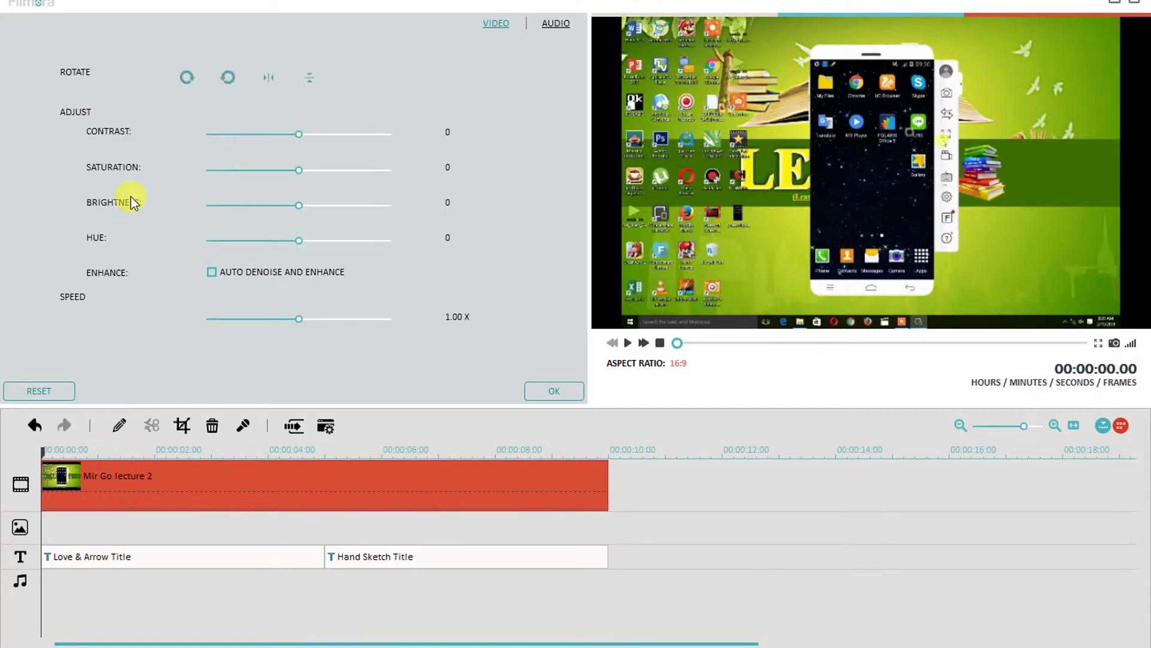
Start cropping the clip with a smaller frame around the middle, preview it, and extend the frame to the image's lower-right corner.
click(182, 426)
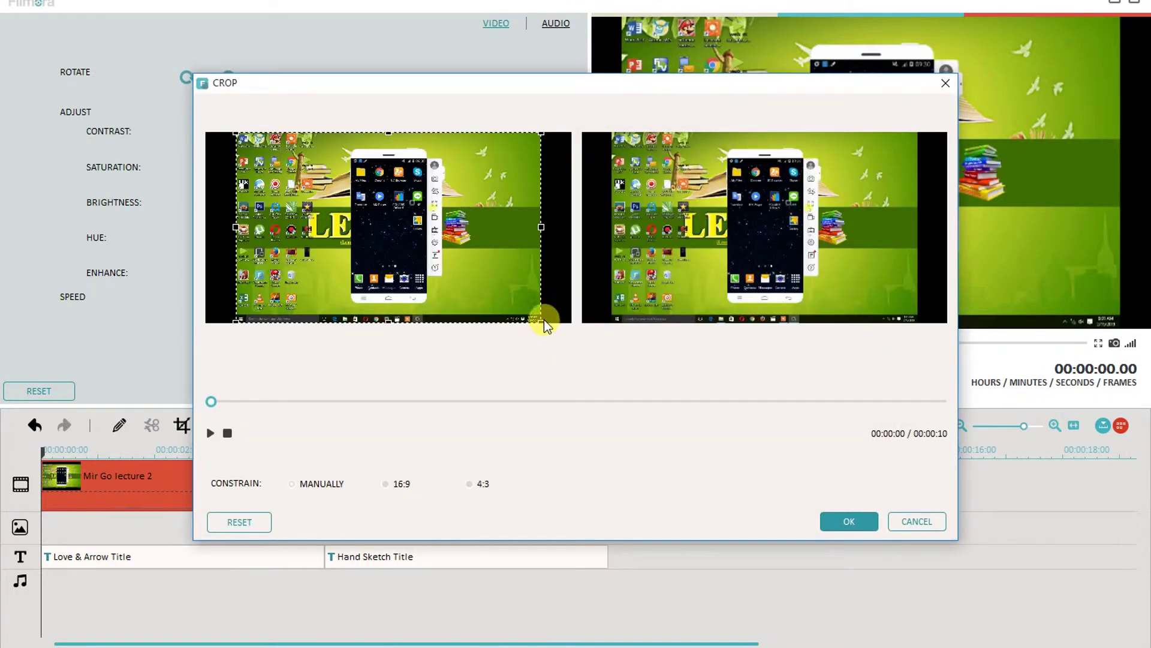
drag(542, 321, 462, 252)
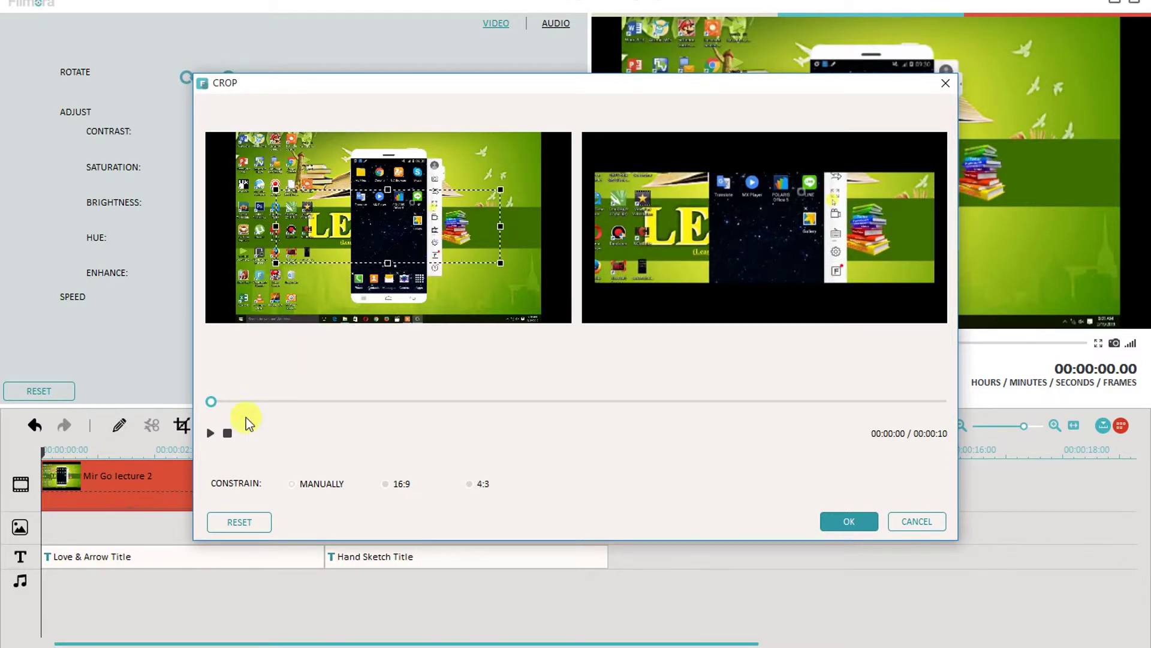
click(210, 434)
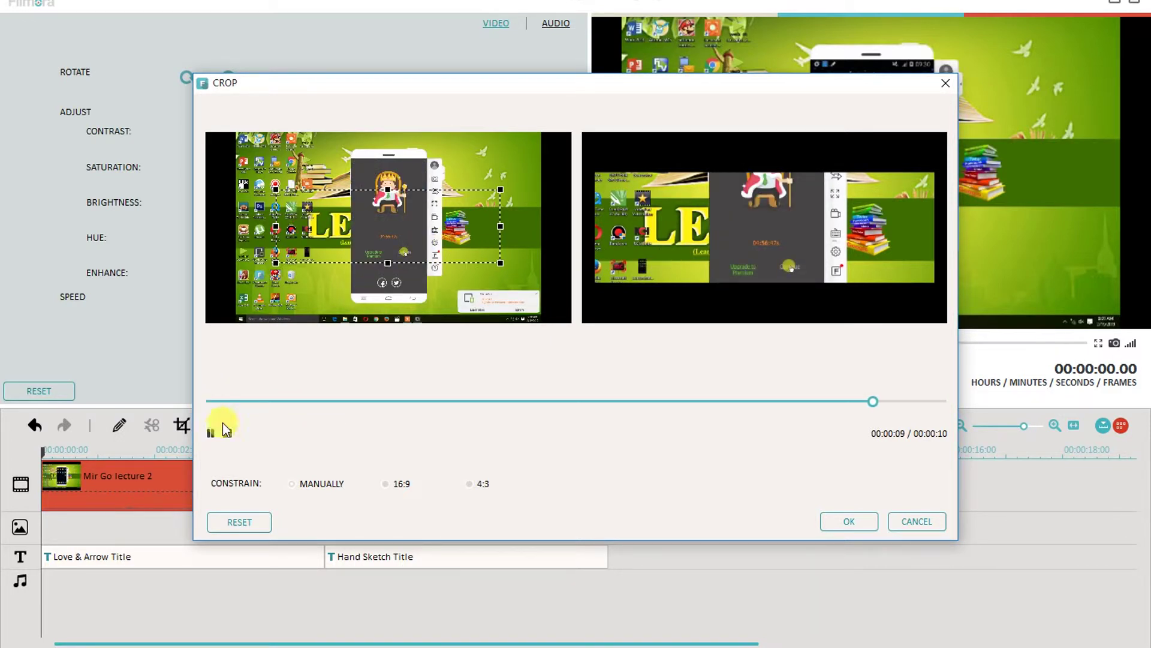
drag(500, 262, 542, 327)
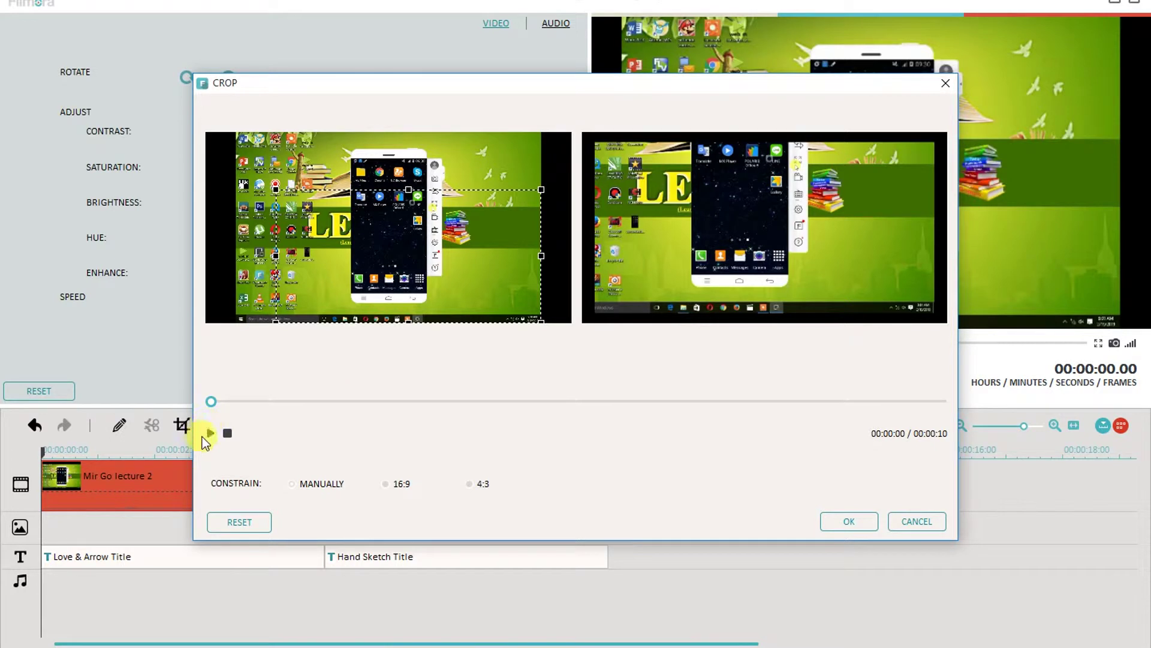
Switch the crop constraint repeatedly between 16:9 and 4:3, finishing on 4:3.
click(383, 484)
click(403, 488)
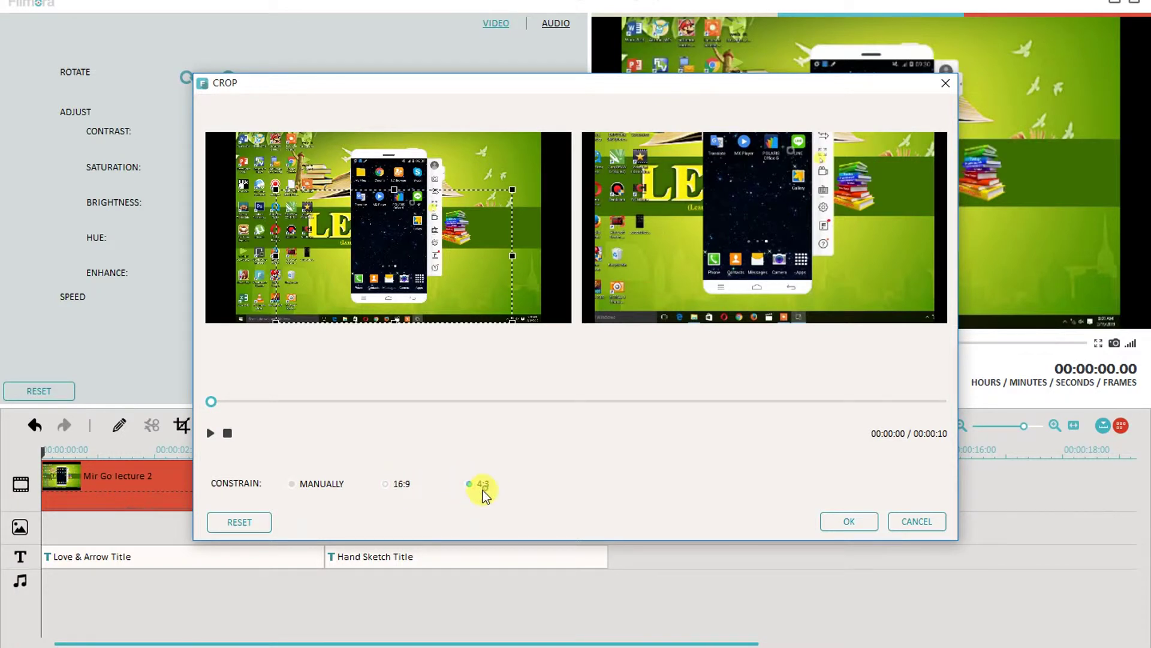
click(485, 487)
click(415, 483)
click(476, 482)
click(403, 483)
click(475, 483)
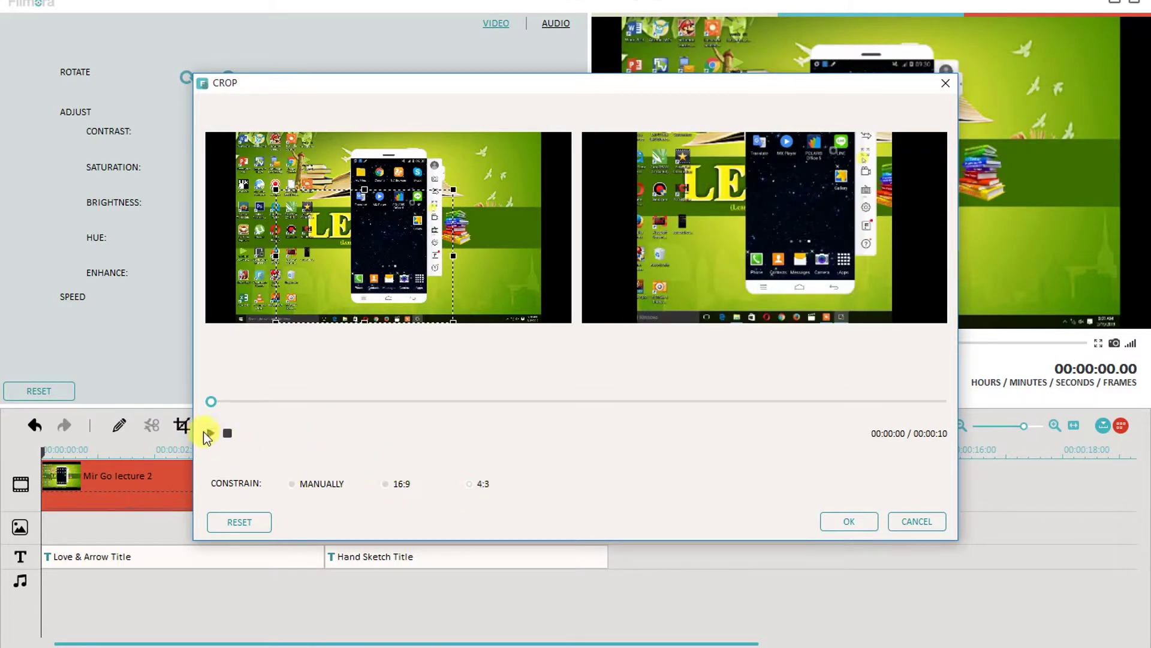
Reset the crop frame, retry the 4:3, 16:9 and manual constraints, and discard the crop.
click(253, 521)
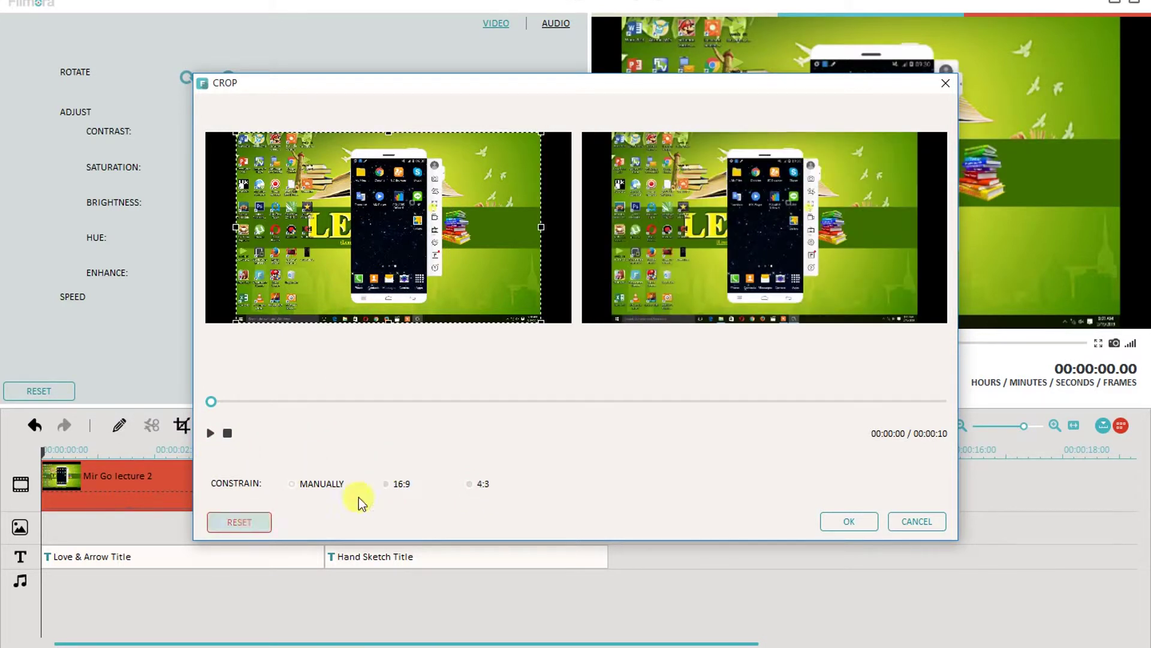
click(469, 483)
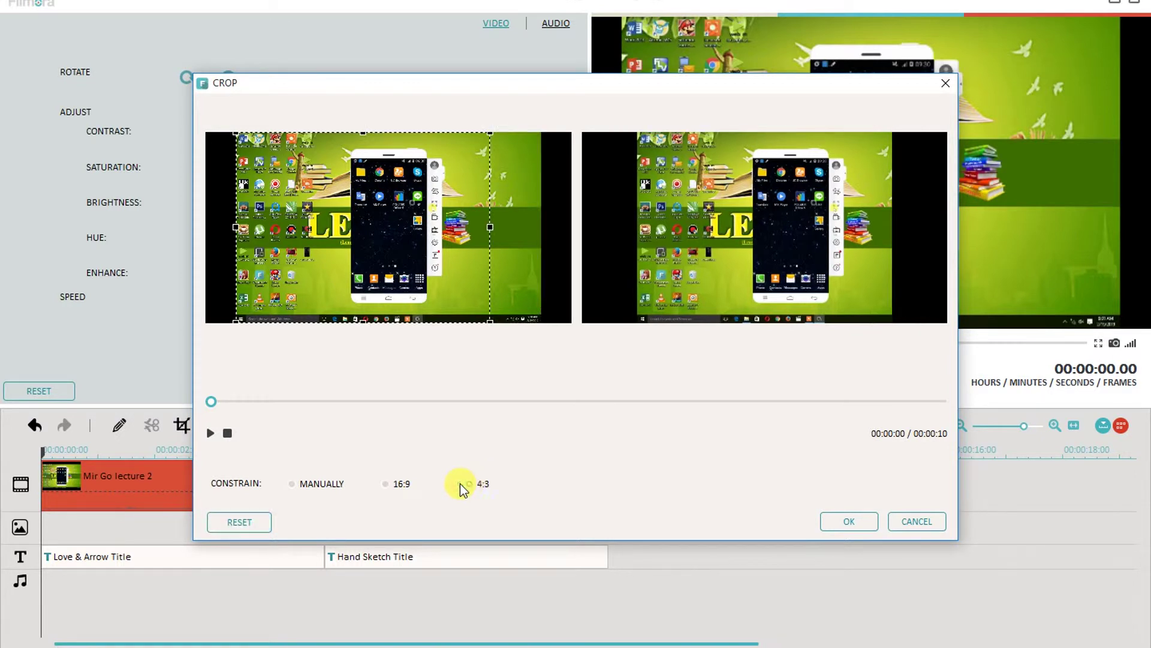
click(396, 484)
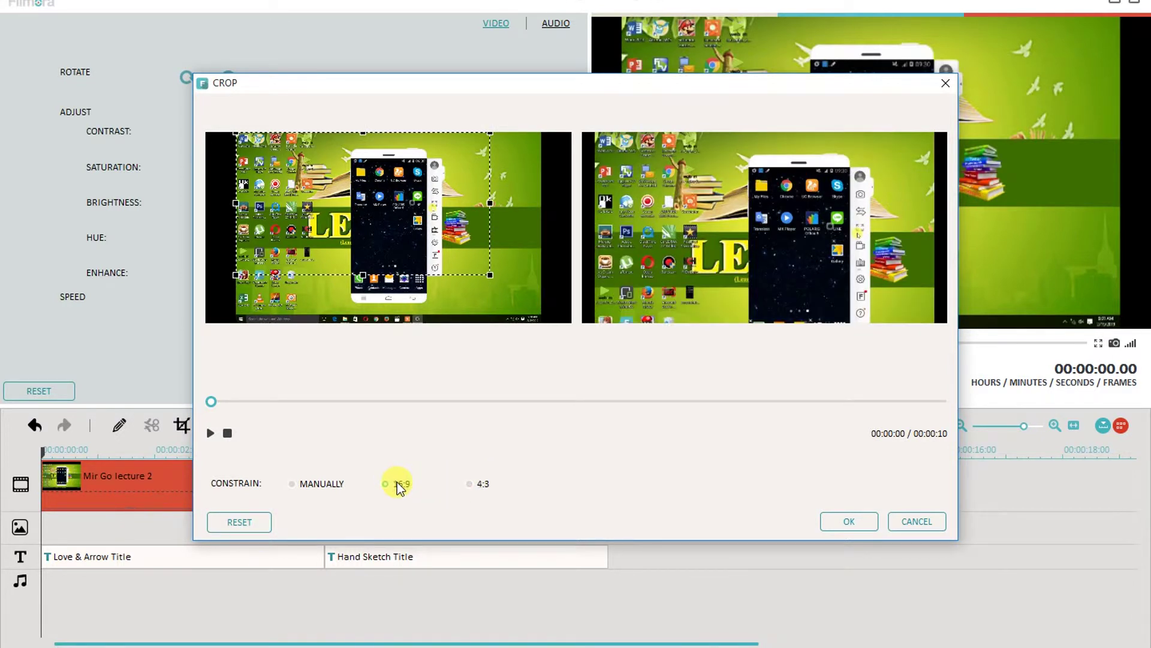
click(316, 484)
click(257, 522)
click(915, 521)
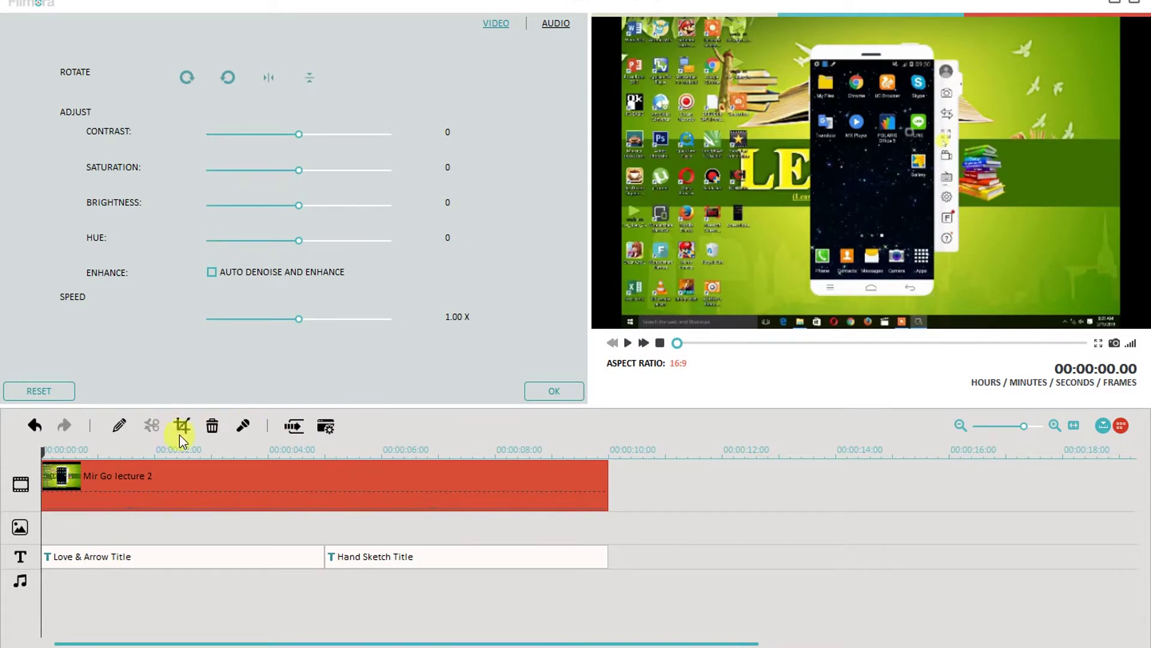
Delete the Mir Go lecture 2 clip from the timeline and close its editing settings.
click(212, 427)
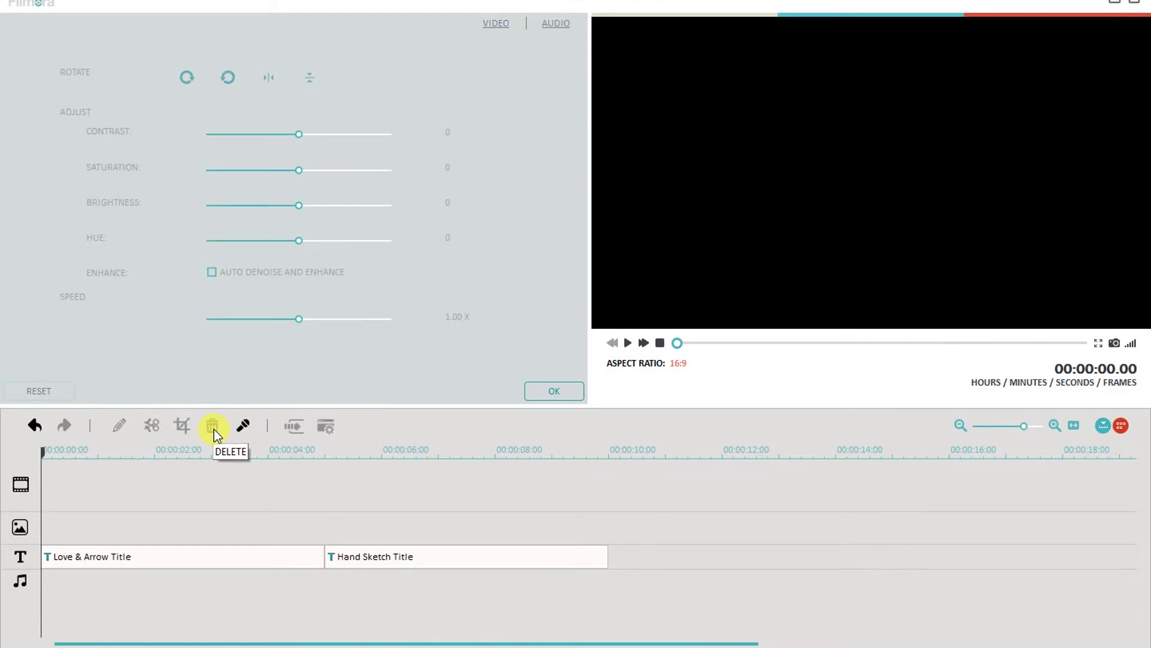
click(554, 391)
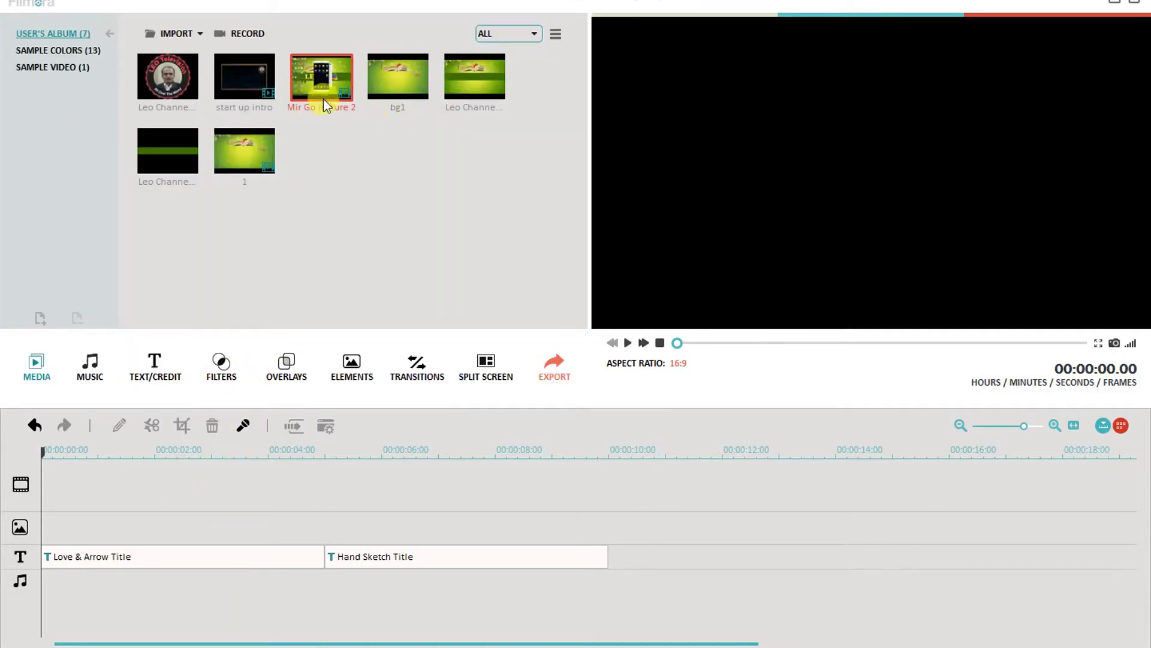
Place clip 1 at the start of the video track and insert two Flash and Hold freeze frames before it.
drag(236, 159, 194, 481)
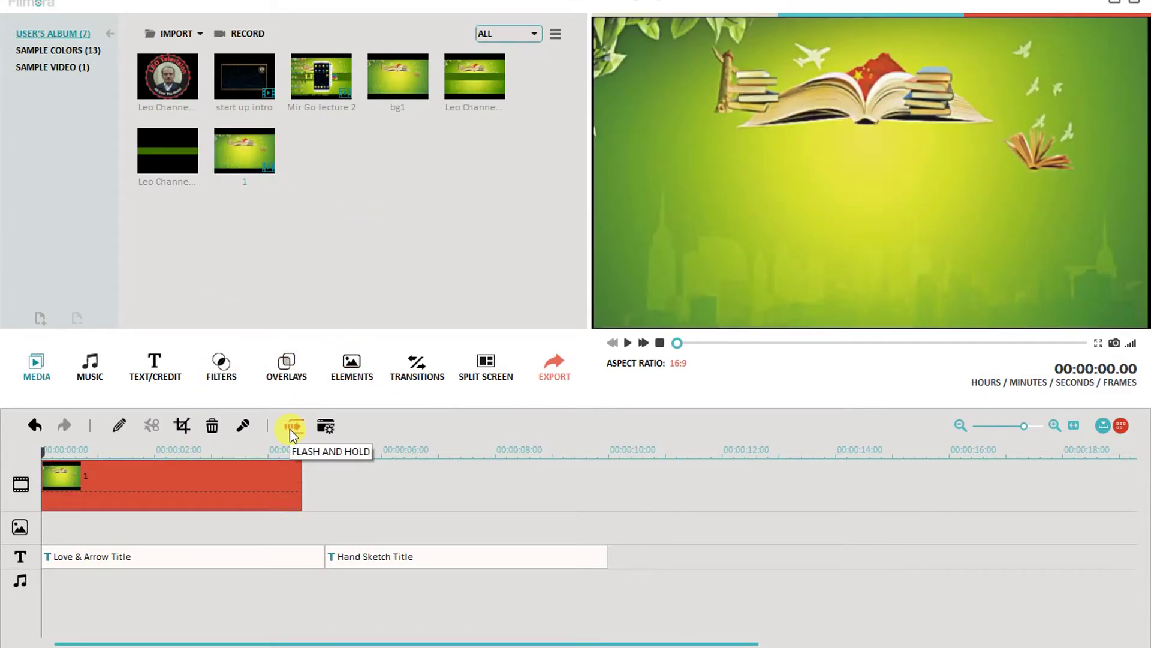
click(290, 429)
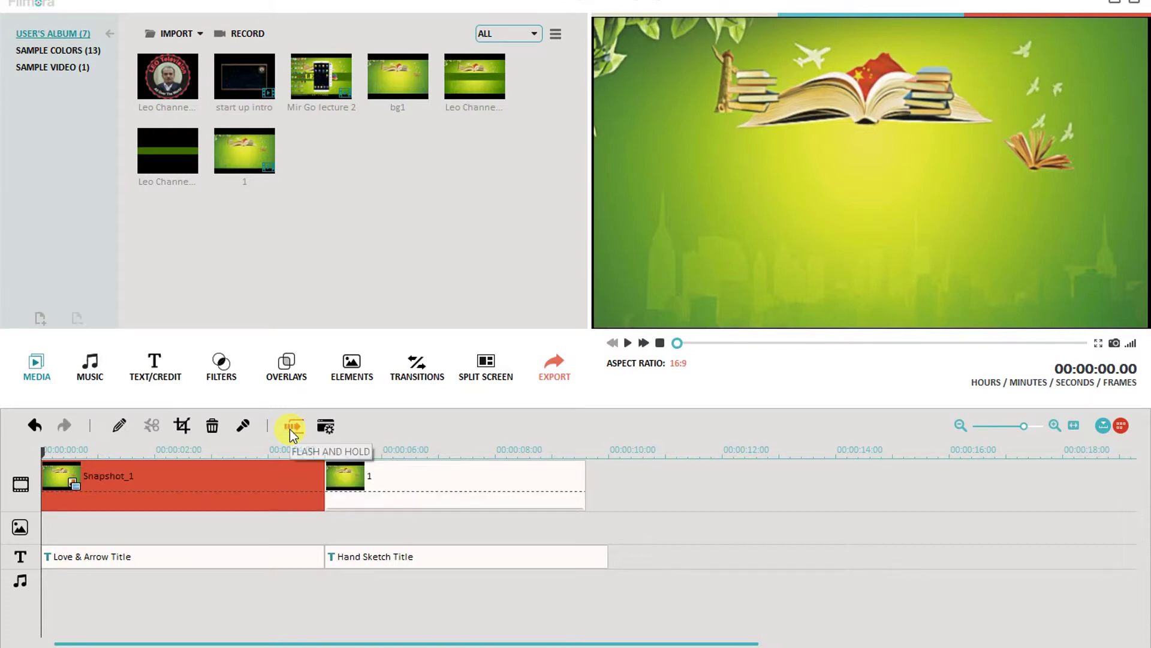
click(376, 477)
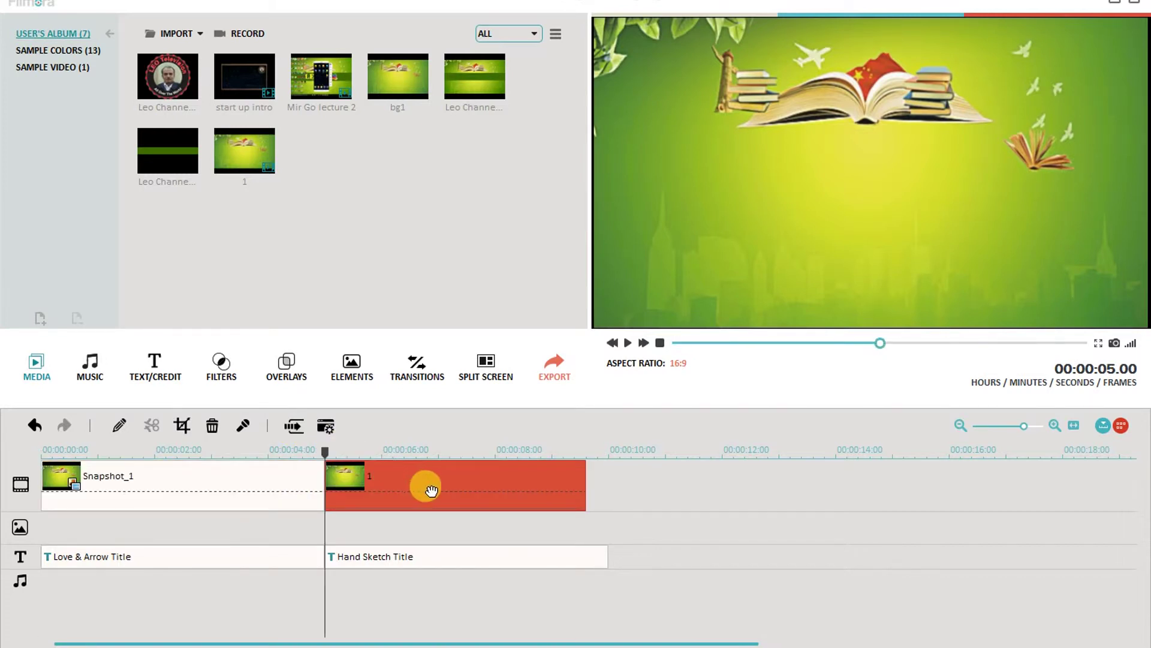
click(294, 426)
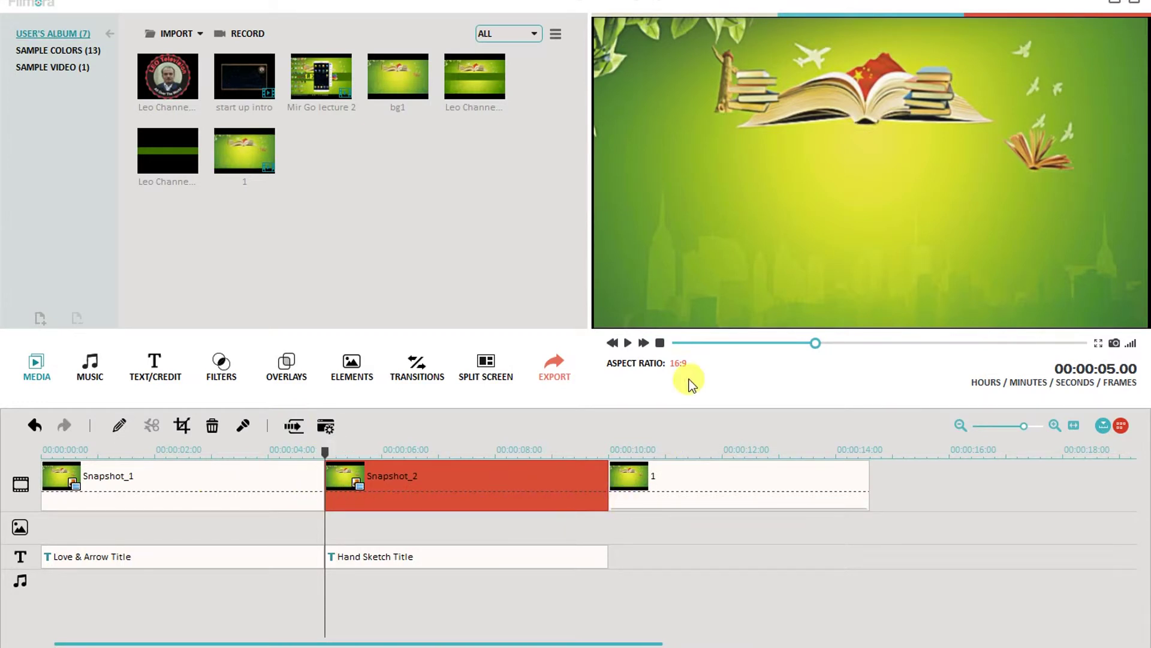
Play the timeline, and insert a third Flash and Hold freeze frame at the start of clip 1, at the 10-second mark.
click(658, 342)
click(628, 342)
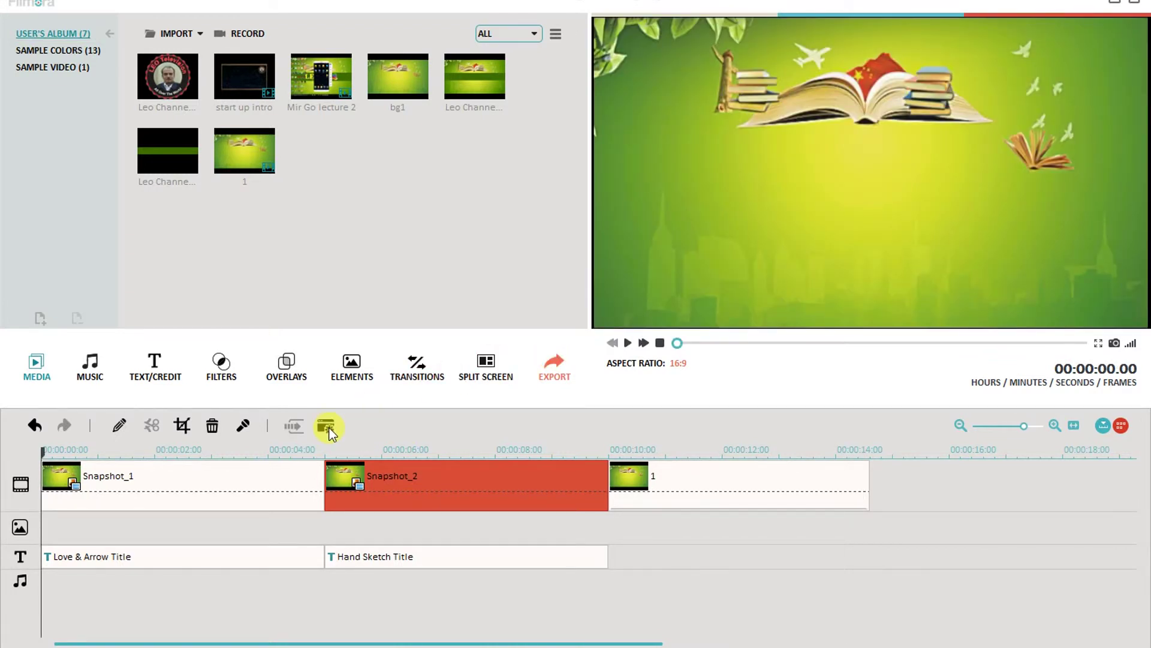
click(661, 474)
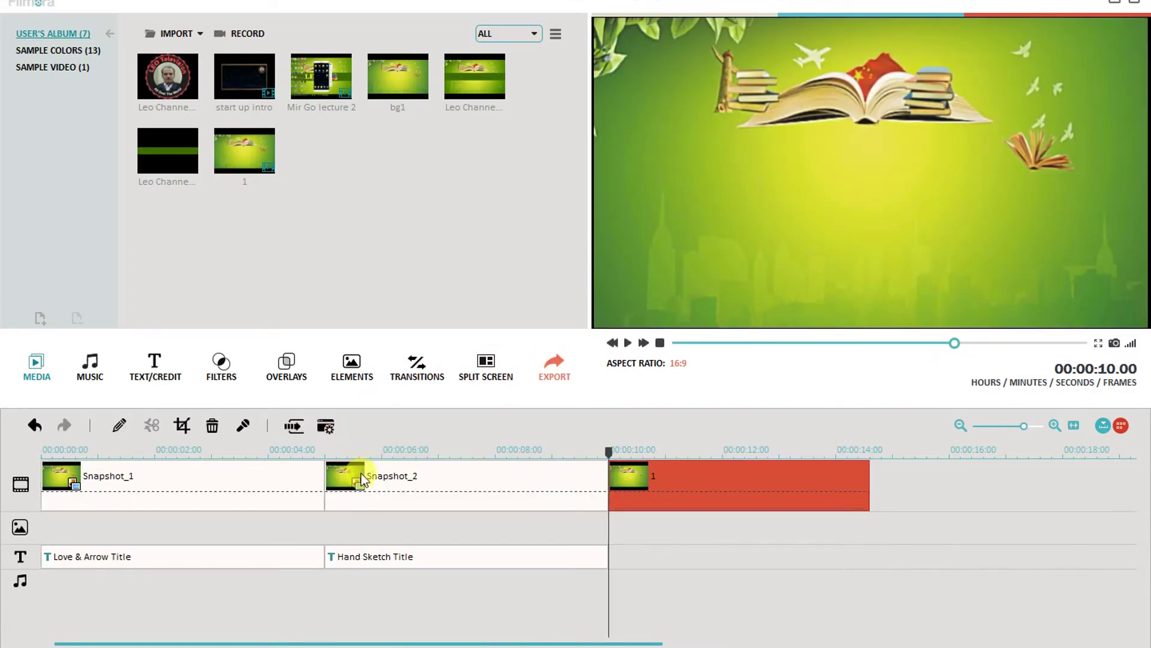
click(302, 483)
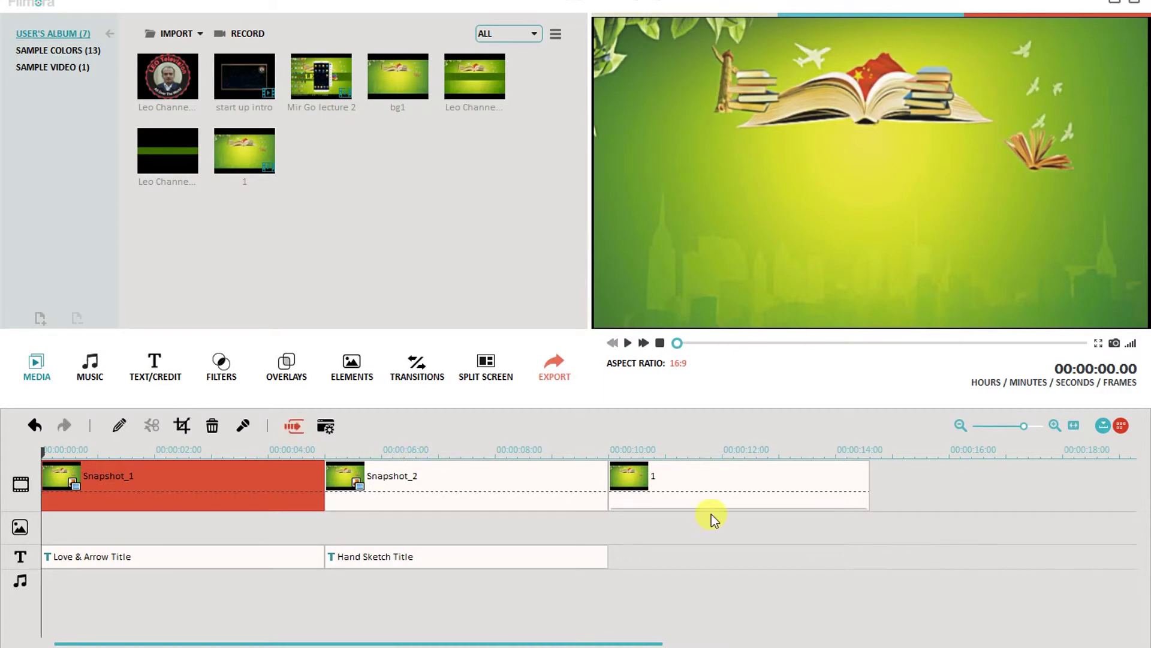
click(732, 497)
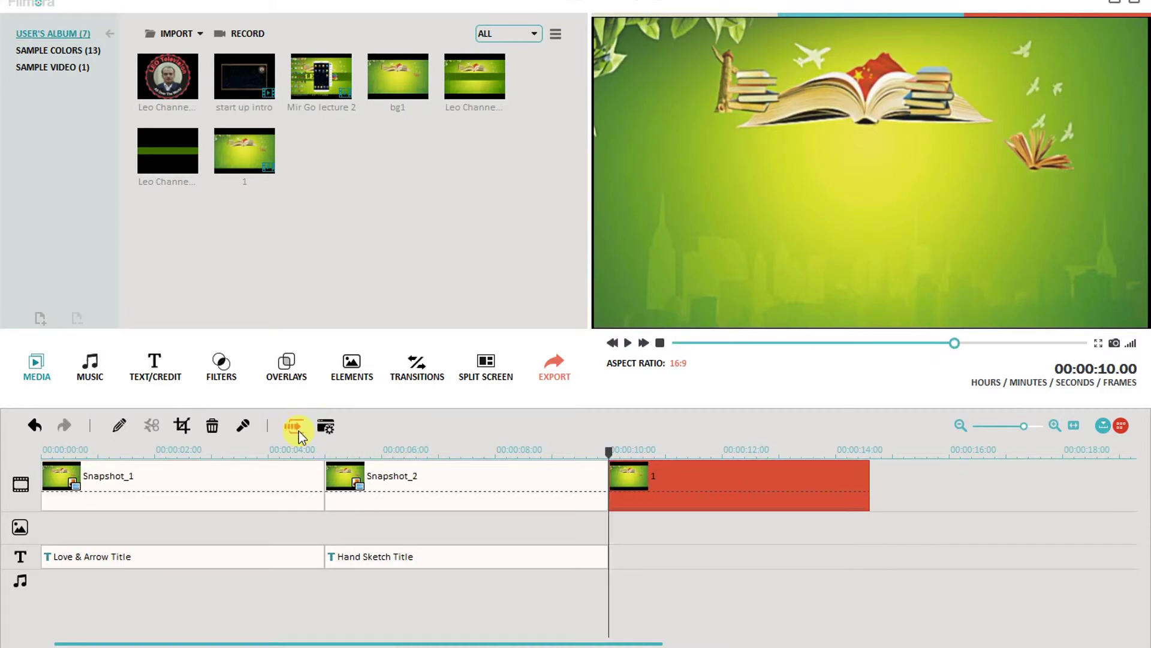
click(298, 429)
Play back the timeline with the three freeze frames, look into the Power Tool without changes, and return to the beginning.
click(627, 343)
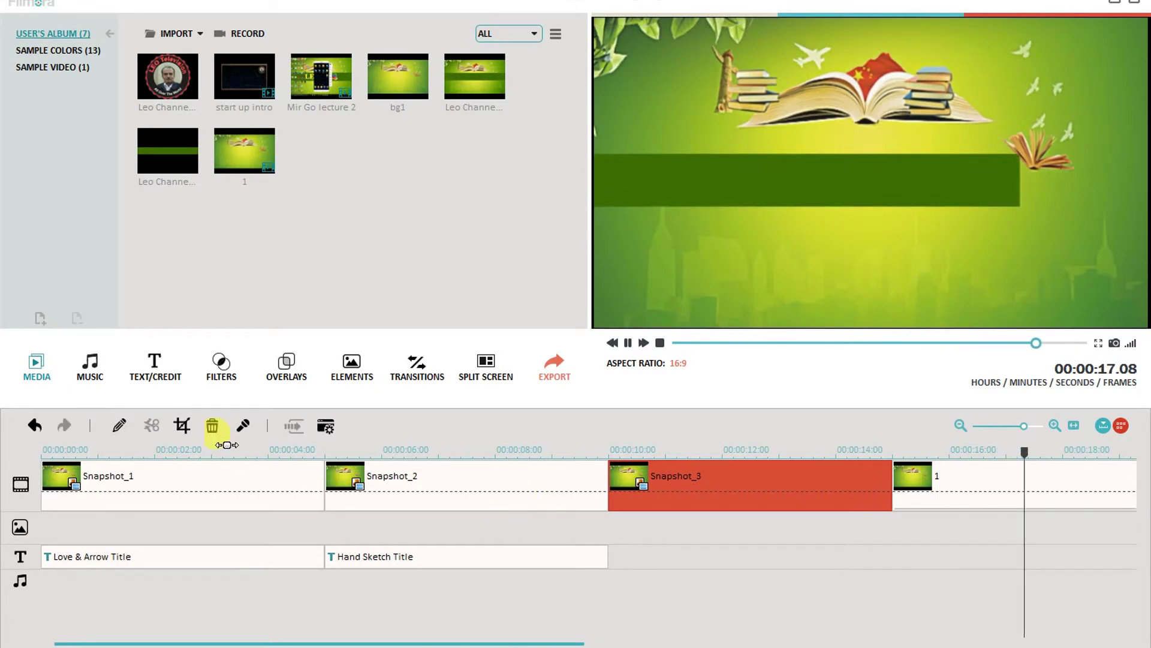
click(629, 343)
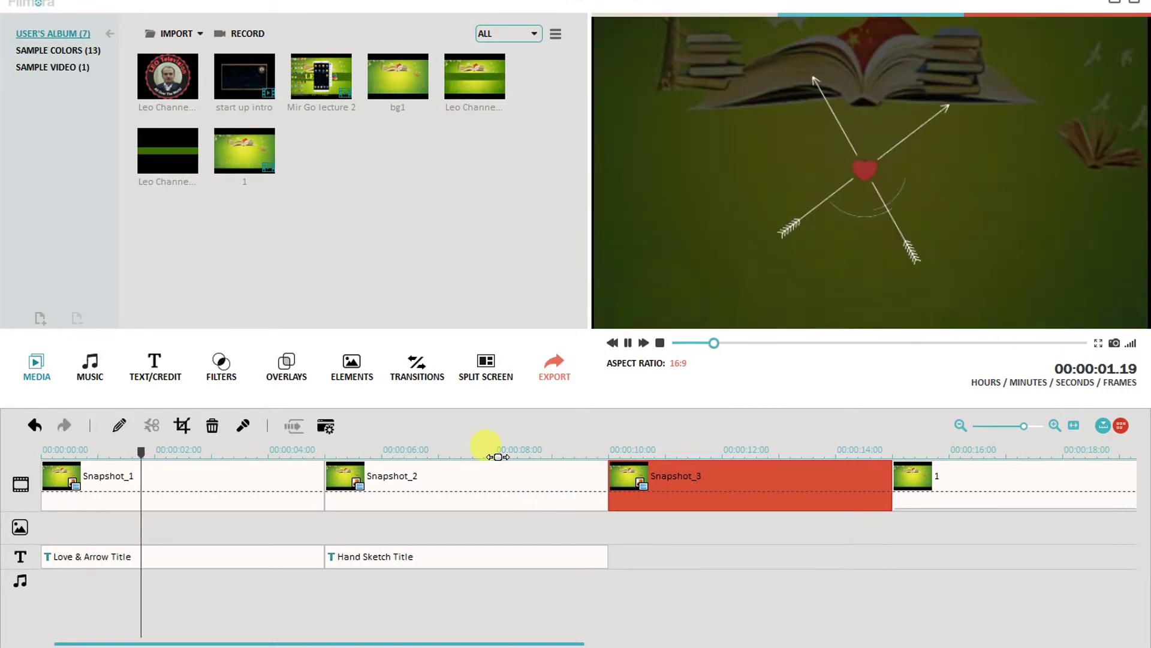
click(327, 426)
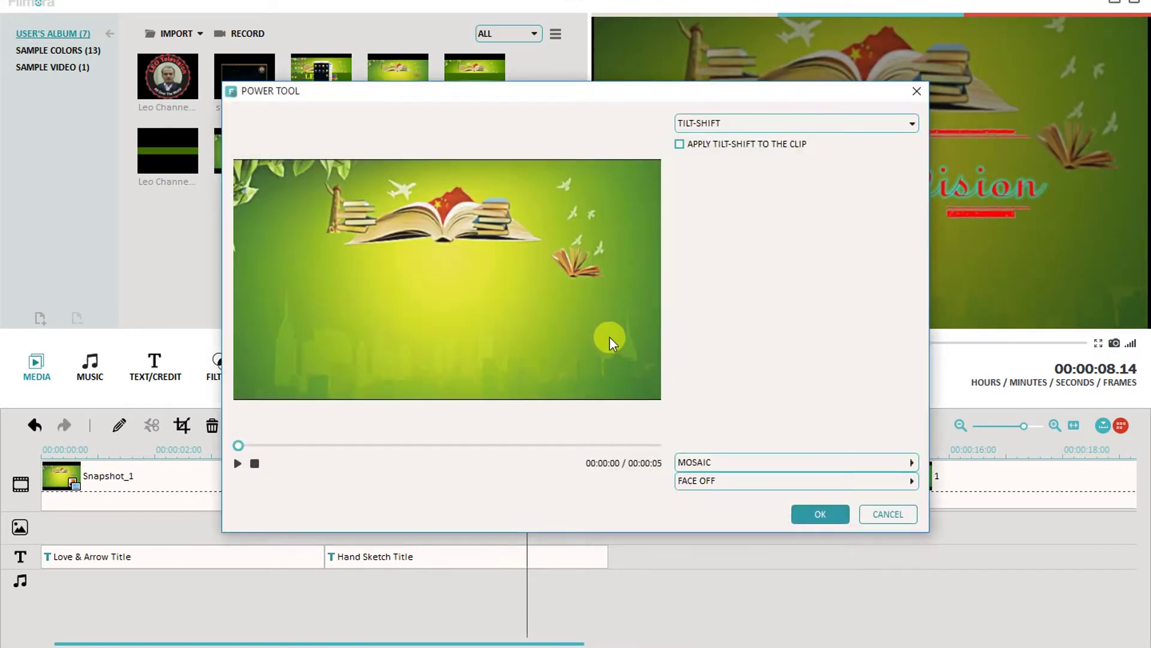
click(888, 514)
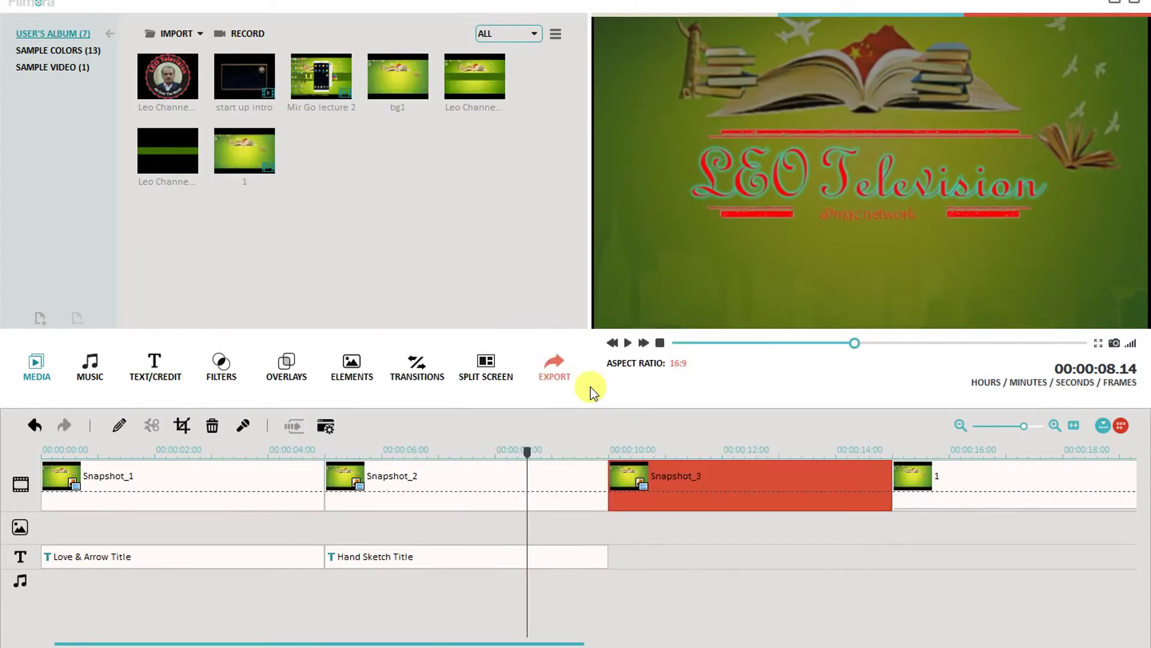
click(660, 345)
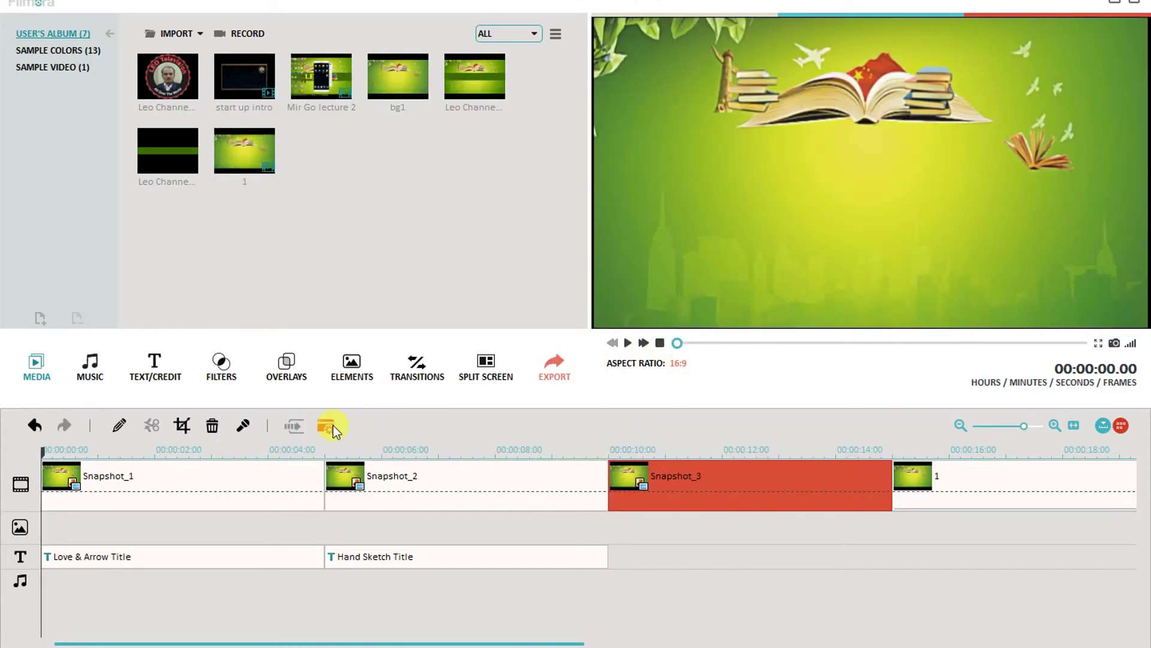
Apply Tilt-Shift to the third freeze frame in the Power Tool, widening the focus band and moving it slightly down and left.
key(alt+p)
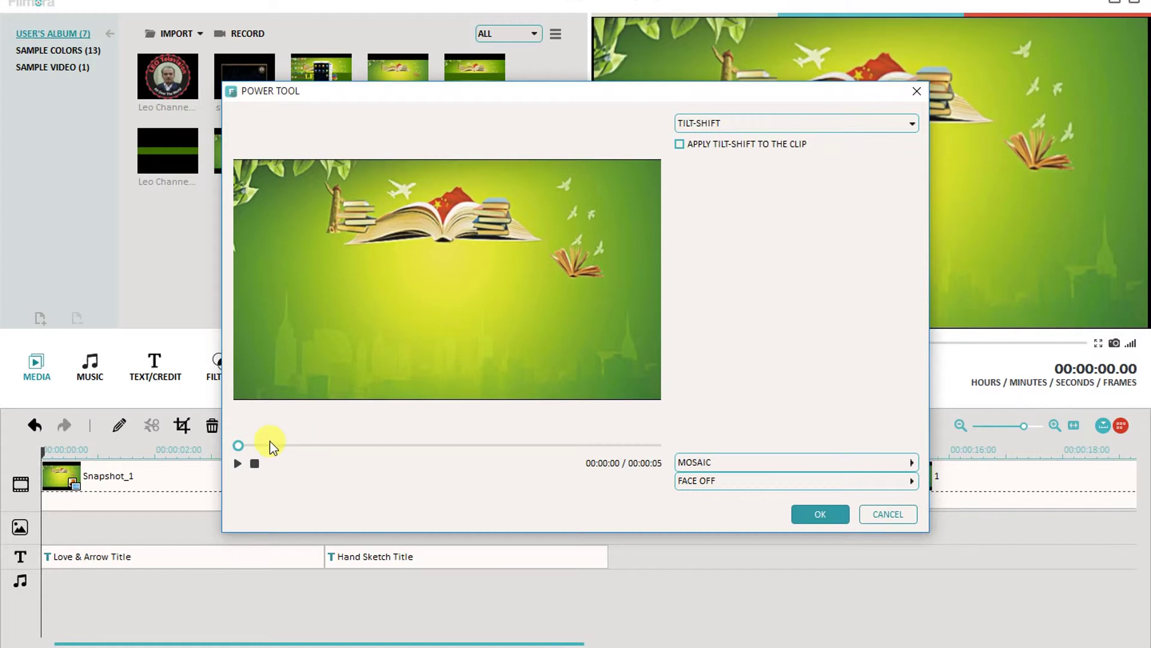
click(237, 463)
click(676, 146)
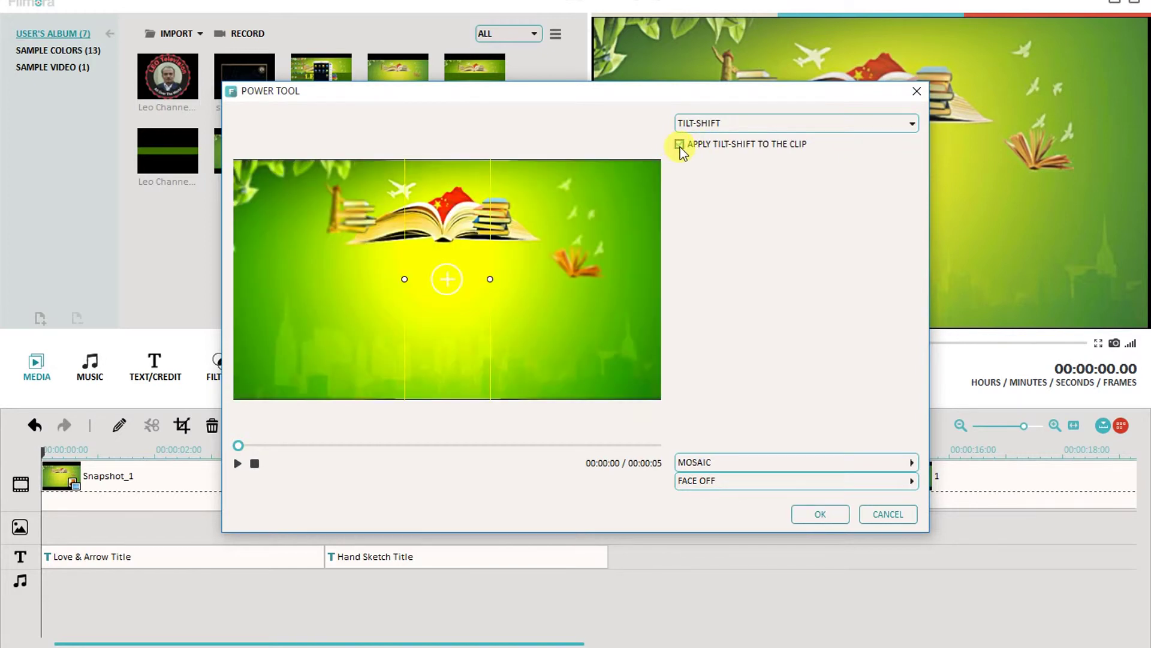
drag(490, 277, 584, 279)
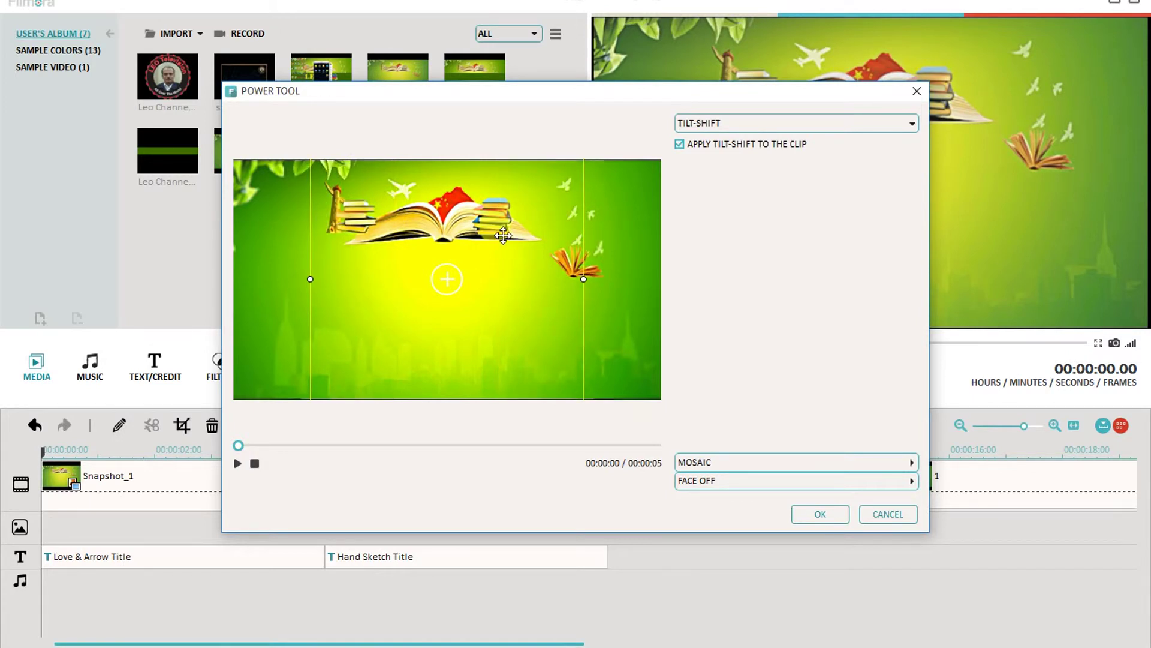
drag(492, 227, 532, 298)
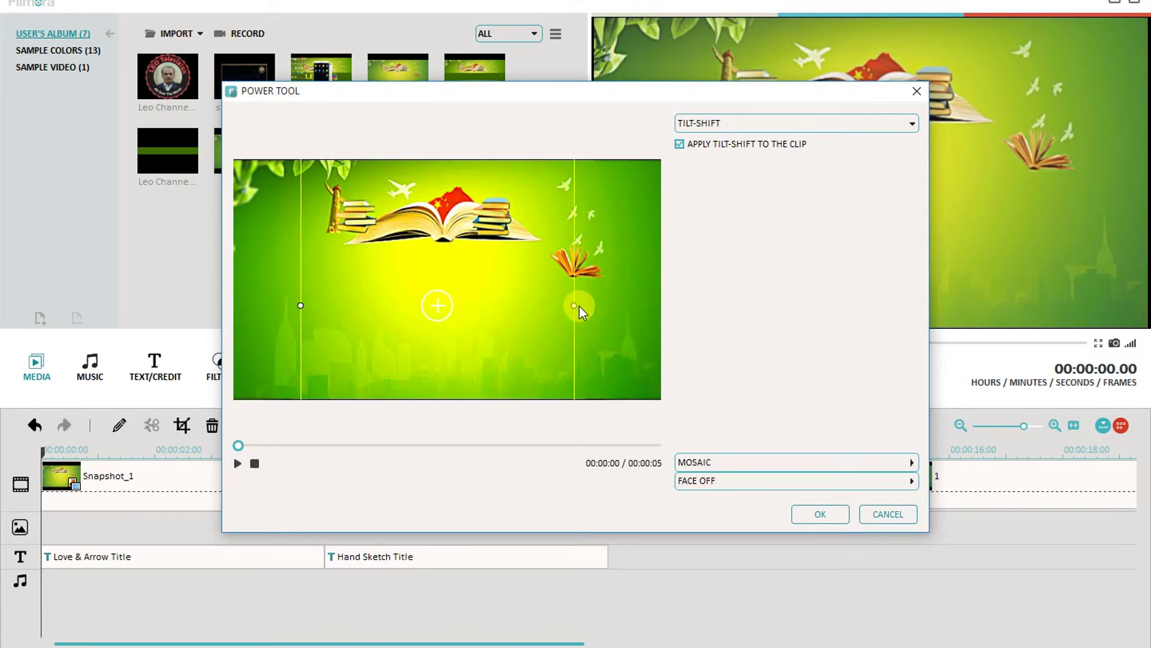
Apply Mosaic to the clip and add a region resized and moved to cover the small flying book.
click(911, 463)
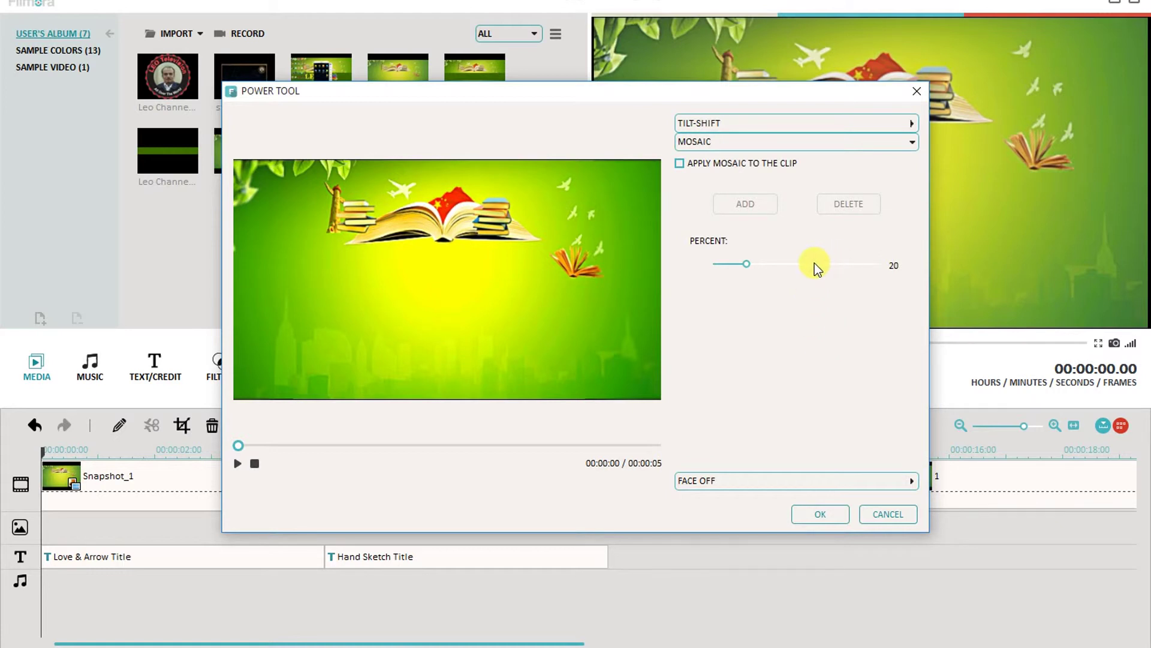
click(689, 164)
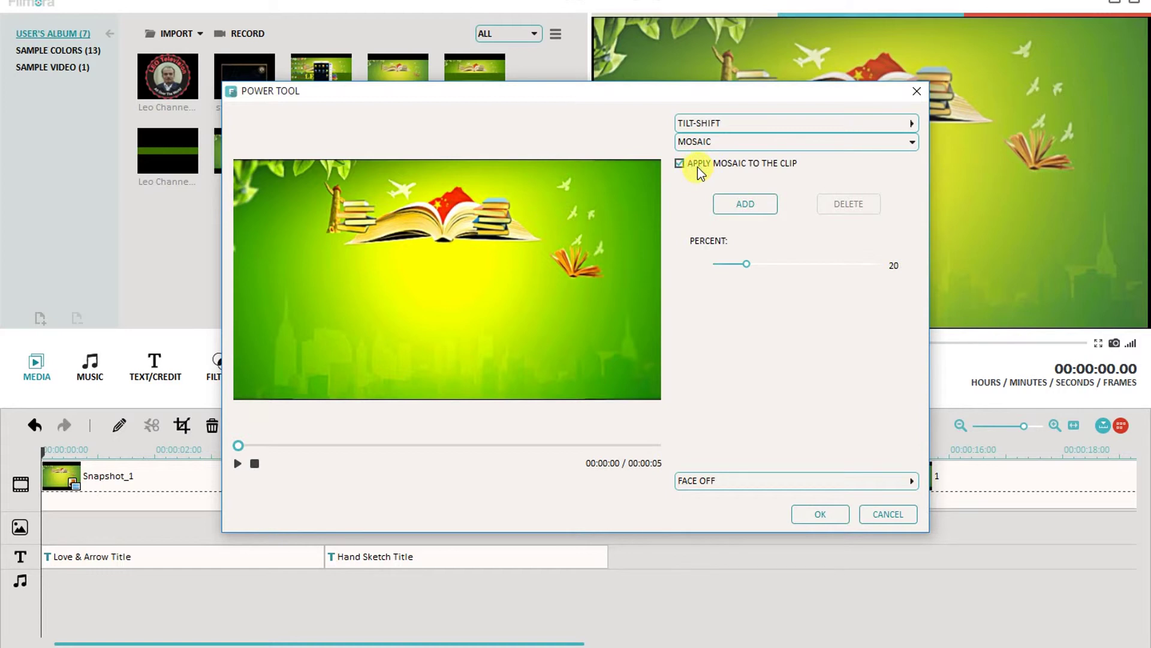
click(746, 204)
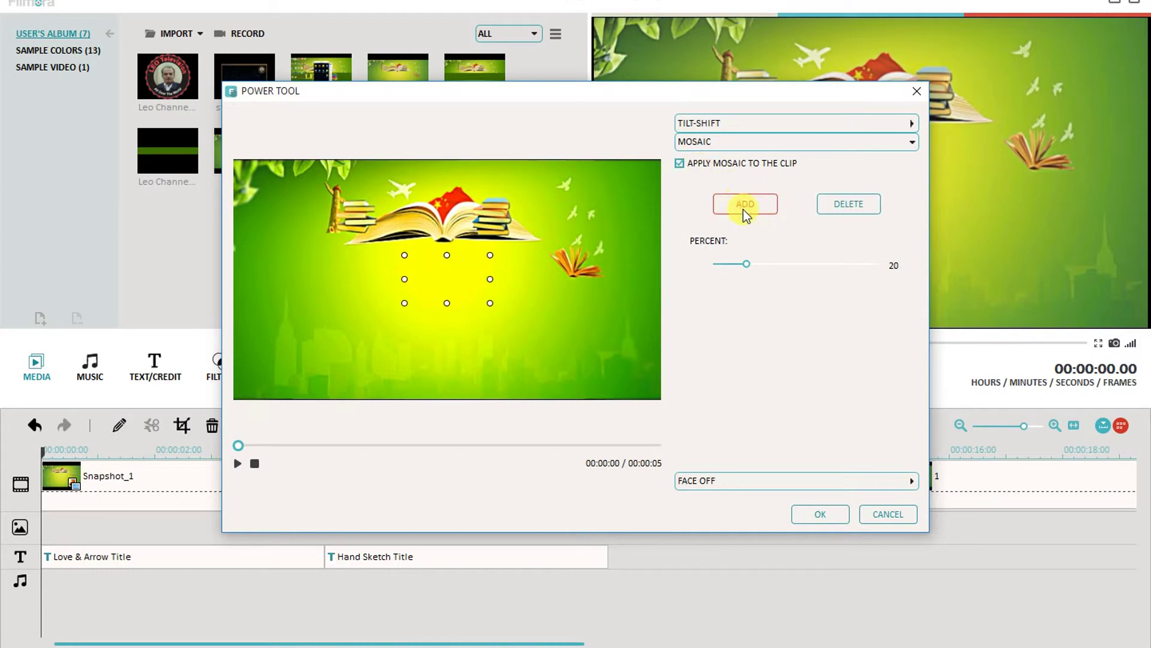
drag(488, 304, 597, 349)
drag(519, 308, 580, 336)
drag(463, 282, 557, 312)
drag(594, 352, 615, 287)
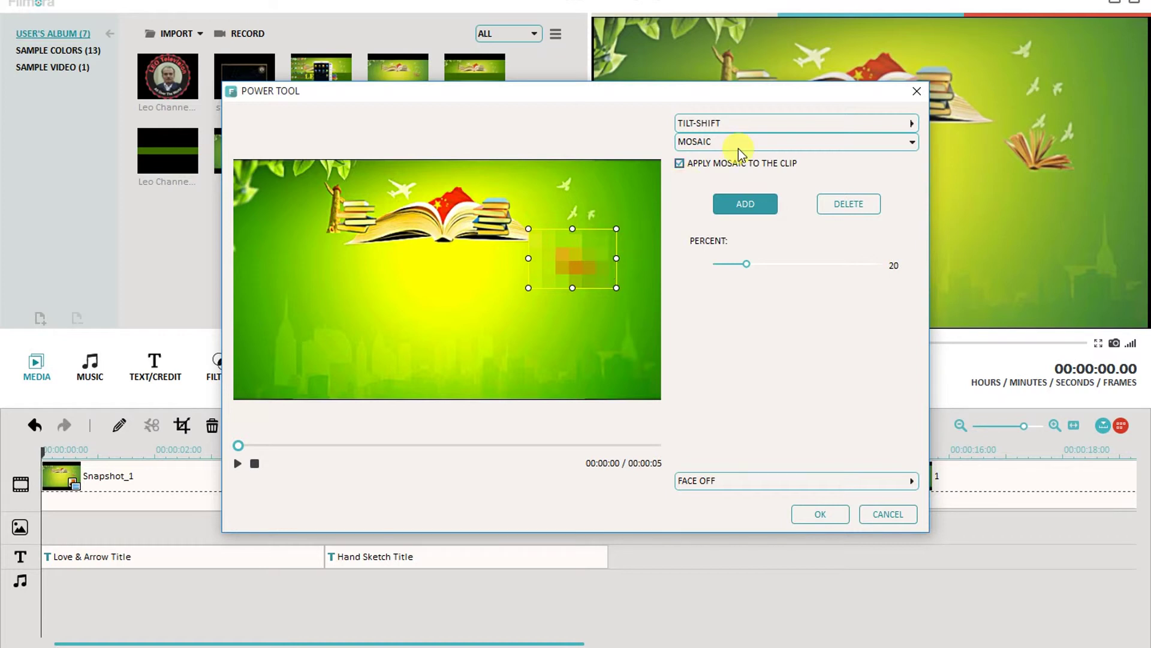
Review the Tilt-Shift and Face Off settings and save the Power Tool effects to the freeze frame.
click(912, 123)
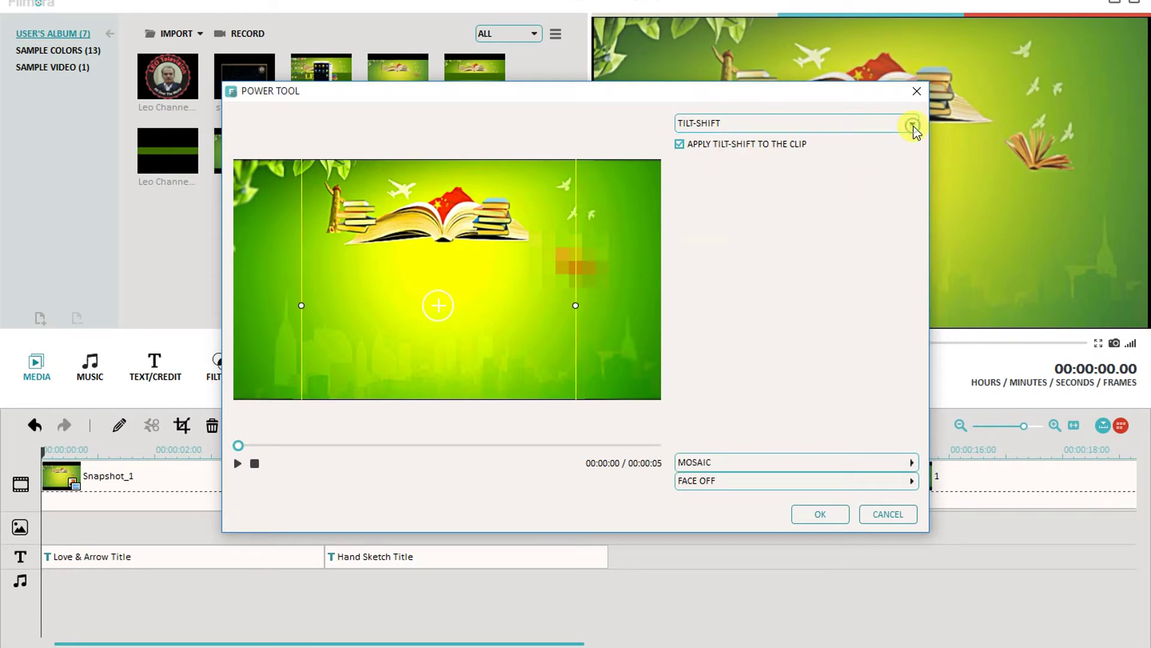
click(911, 481)
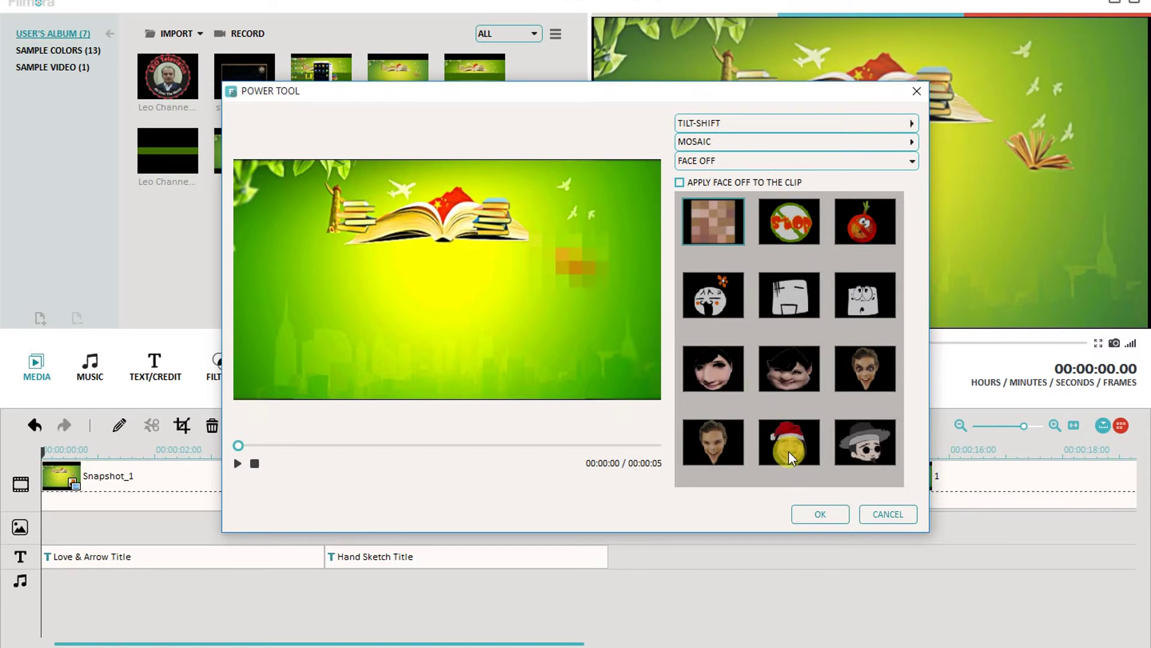
click(819, 514)
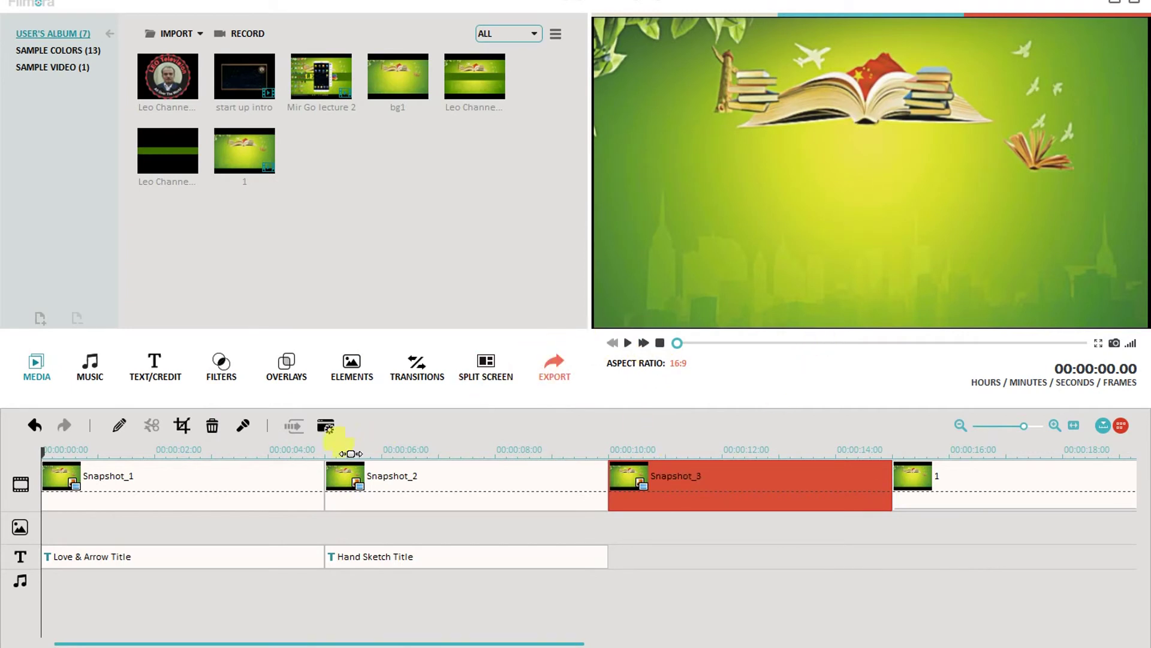
click(327, 426)
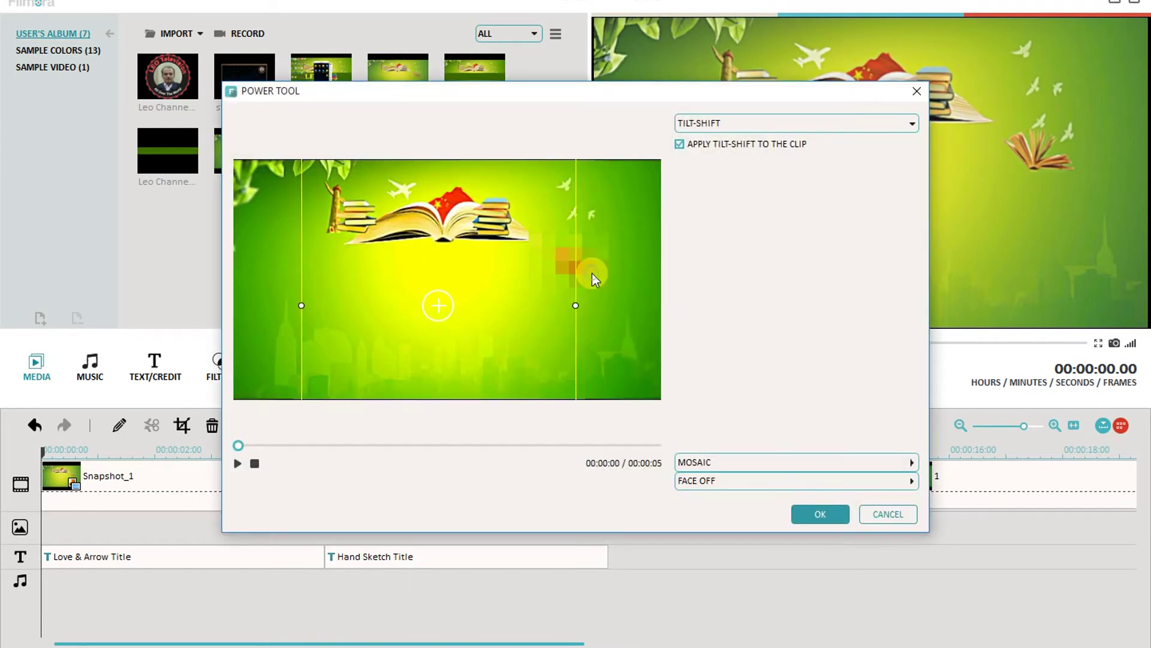
mouse_move(577, 303)
mouse_down()
mouse_move(446, 305)
mouse_move(638, 294)
mouse_move(579, 294)
mouse_up()
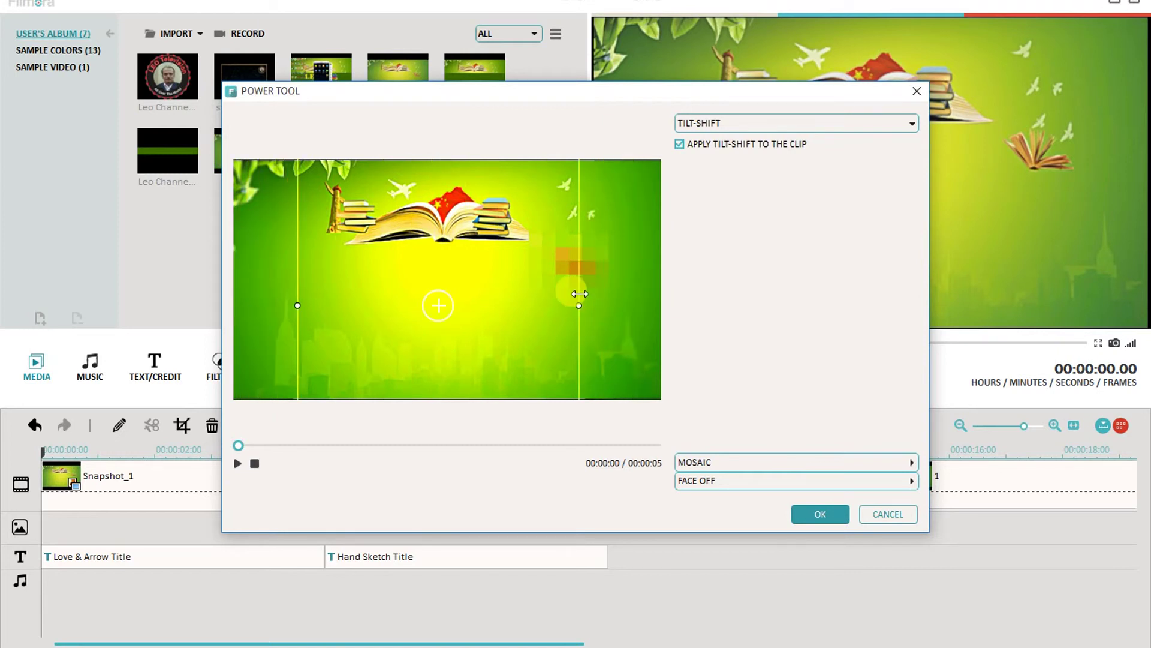
click(801, 486)
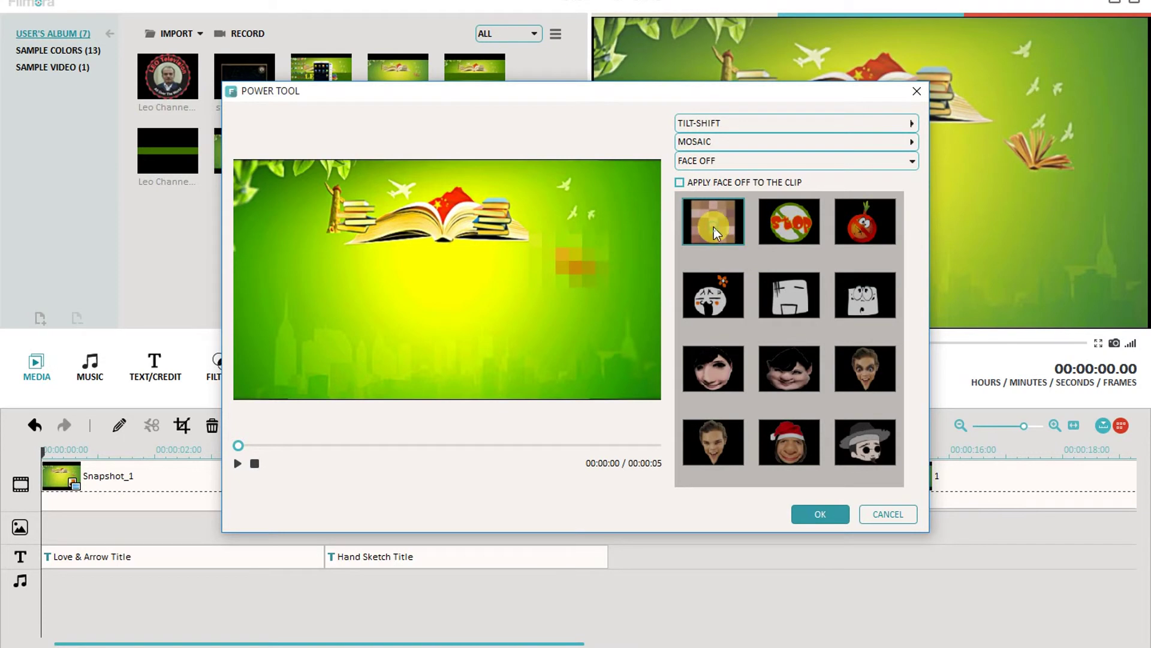
click(878, 513)
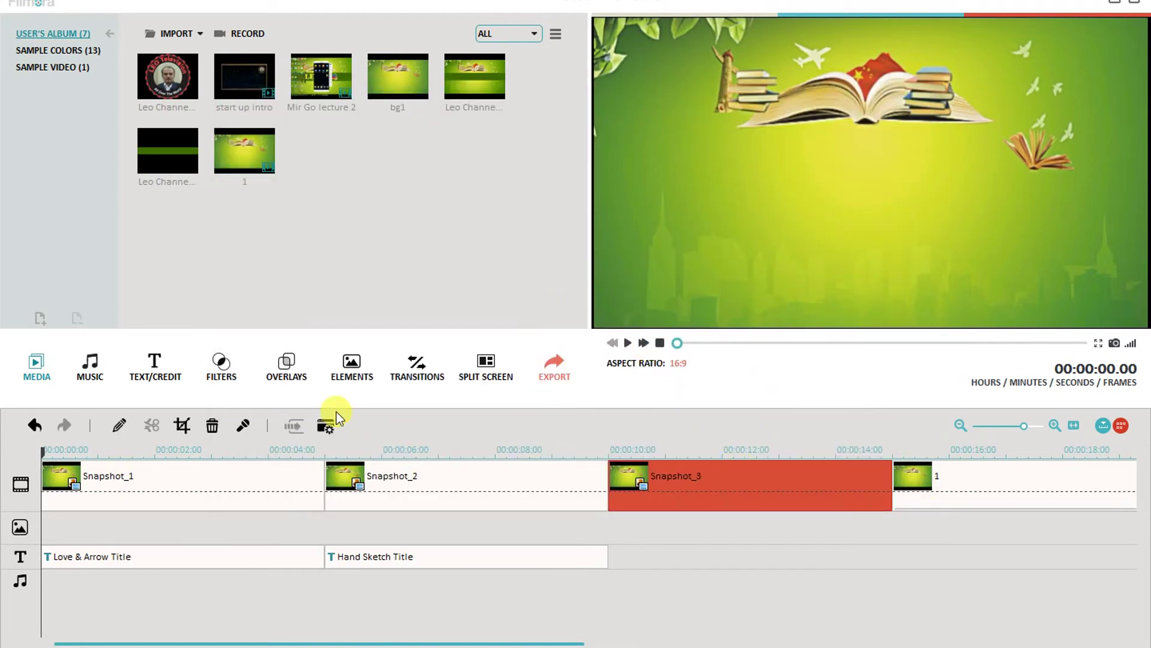
Apply Face Off with the pixelated face pattern to the third freeze frame and save the effect.
click(324, 427)
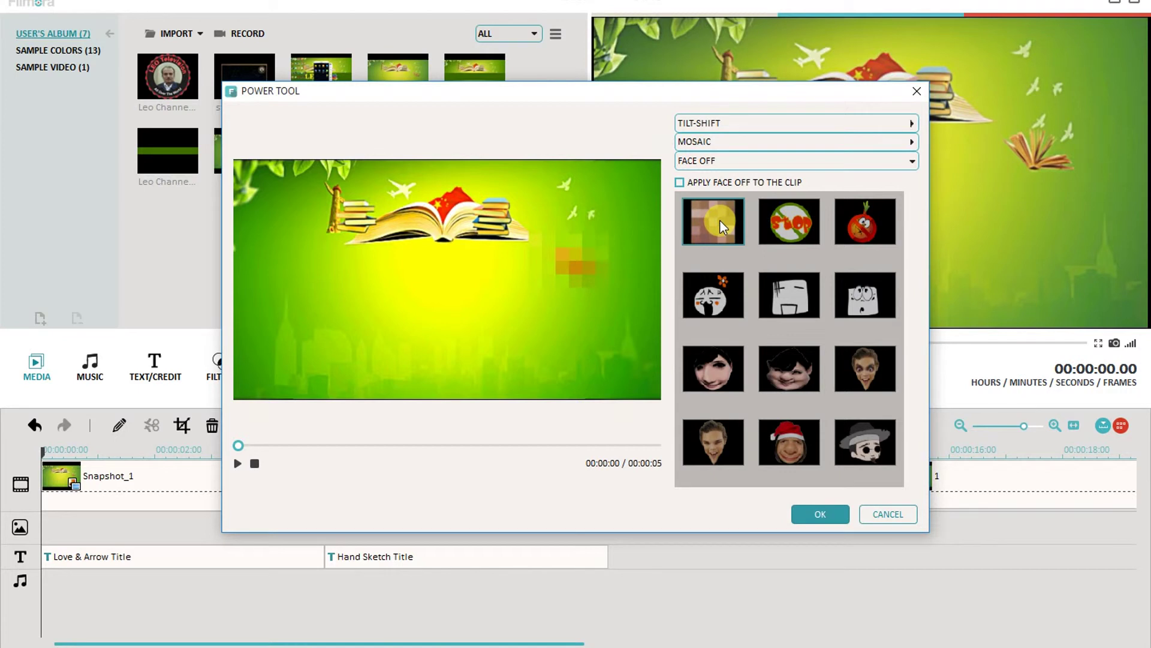
click(733, 182)
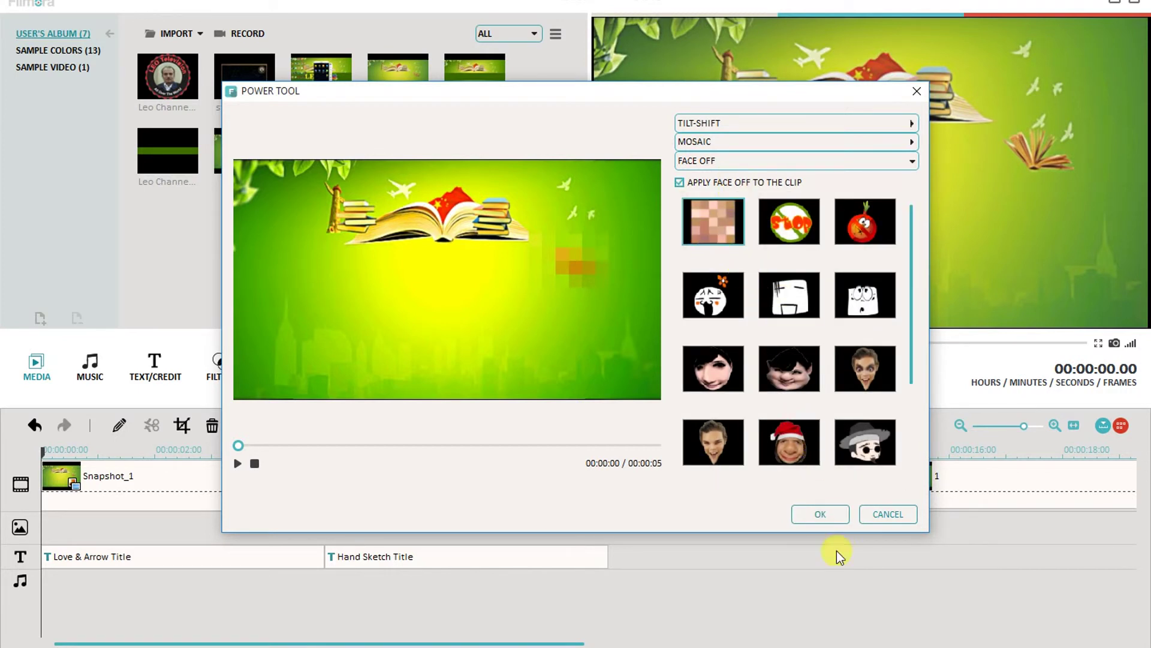
click(832, 516)
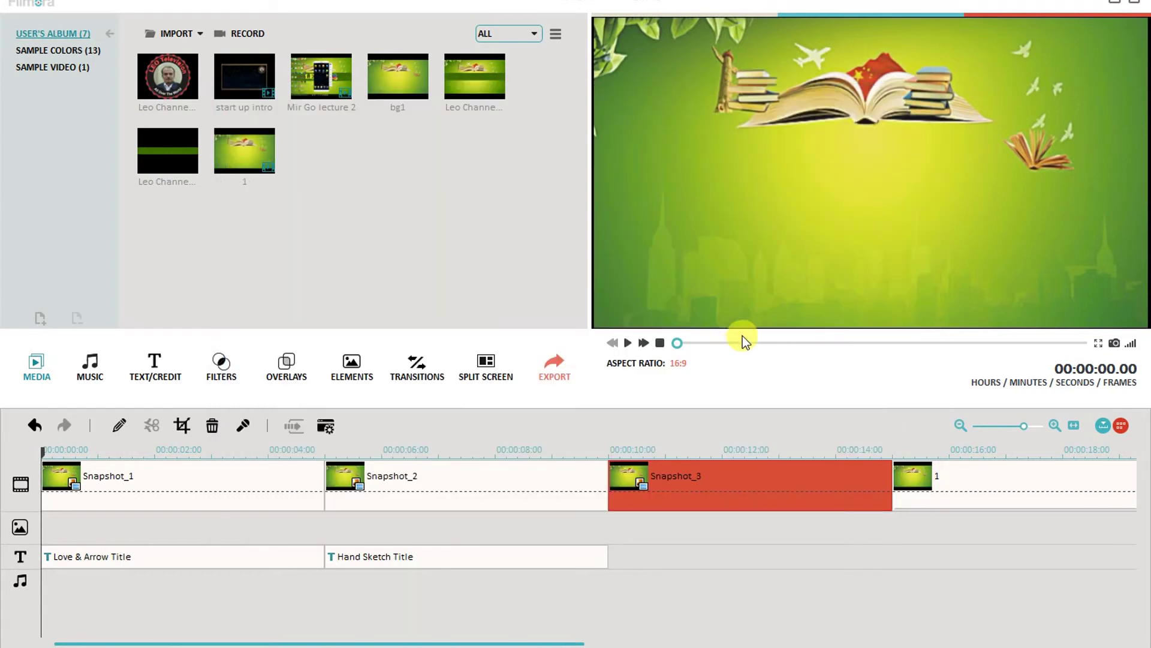
Play back the edited timeline, rewind the playhead into the third freeze frame, and replay that section.
click(628, 343)
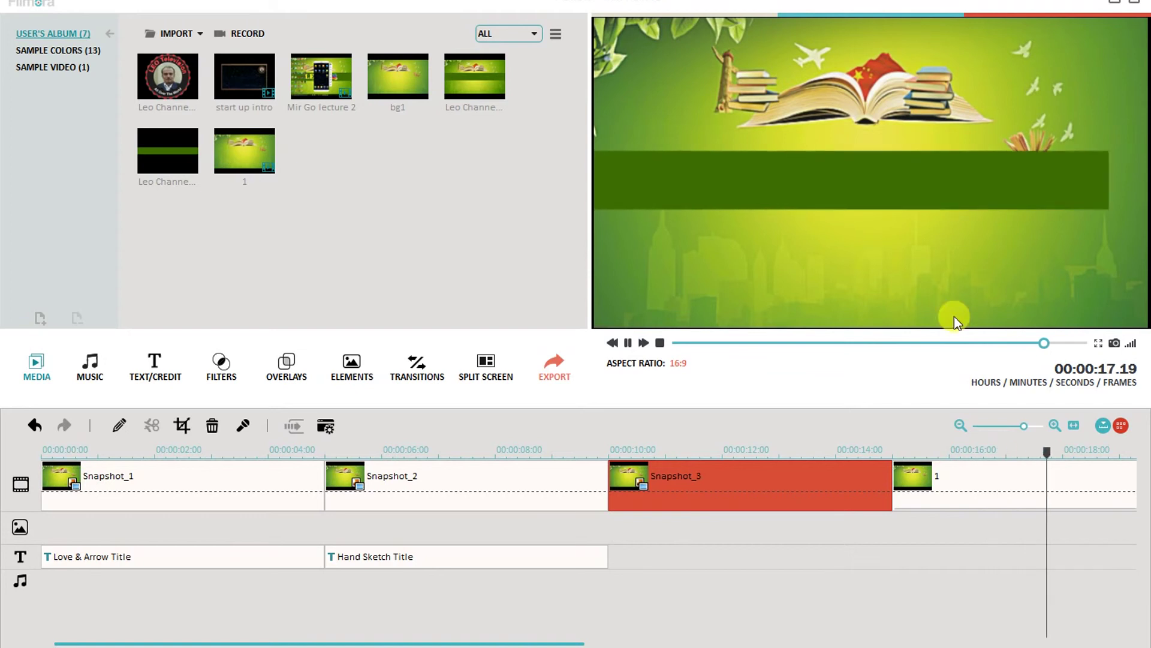
click(896, 450)
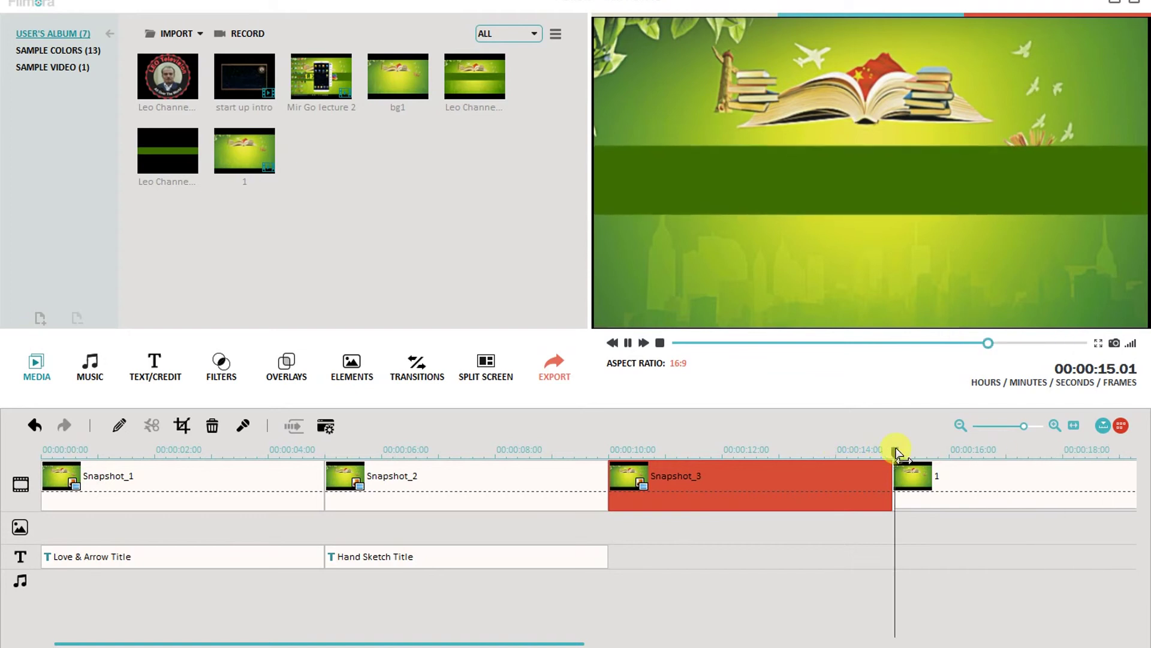
drag(895, 450, 820, 451)
key(space)
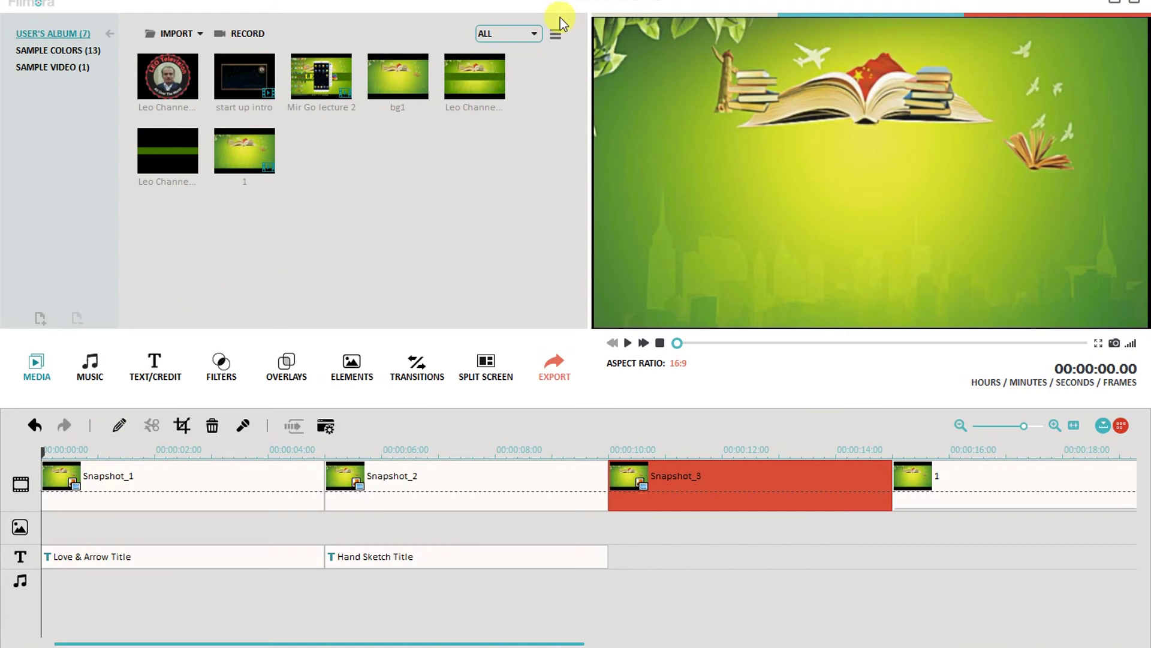
click(537, 33)
click(507, 180)
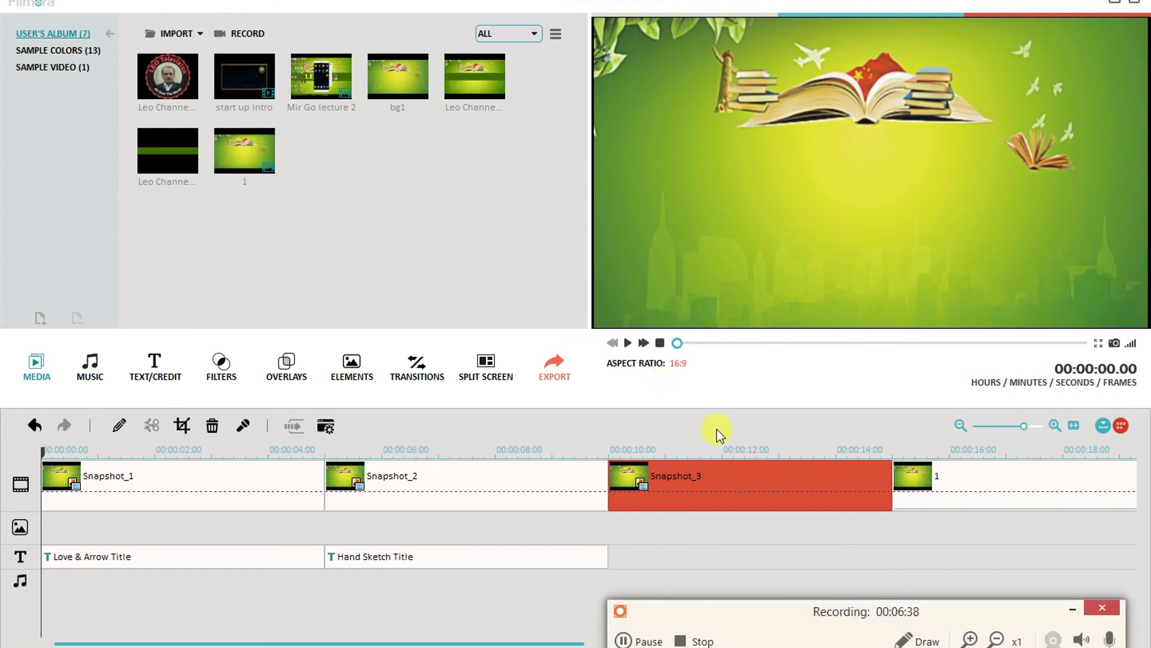
Switch to the storyboard view and add Dissolve 2, Drop and Erase transitions, in that order, between the four clips.
click(1122, 425)
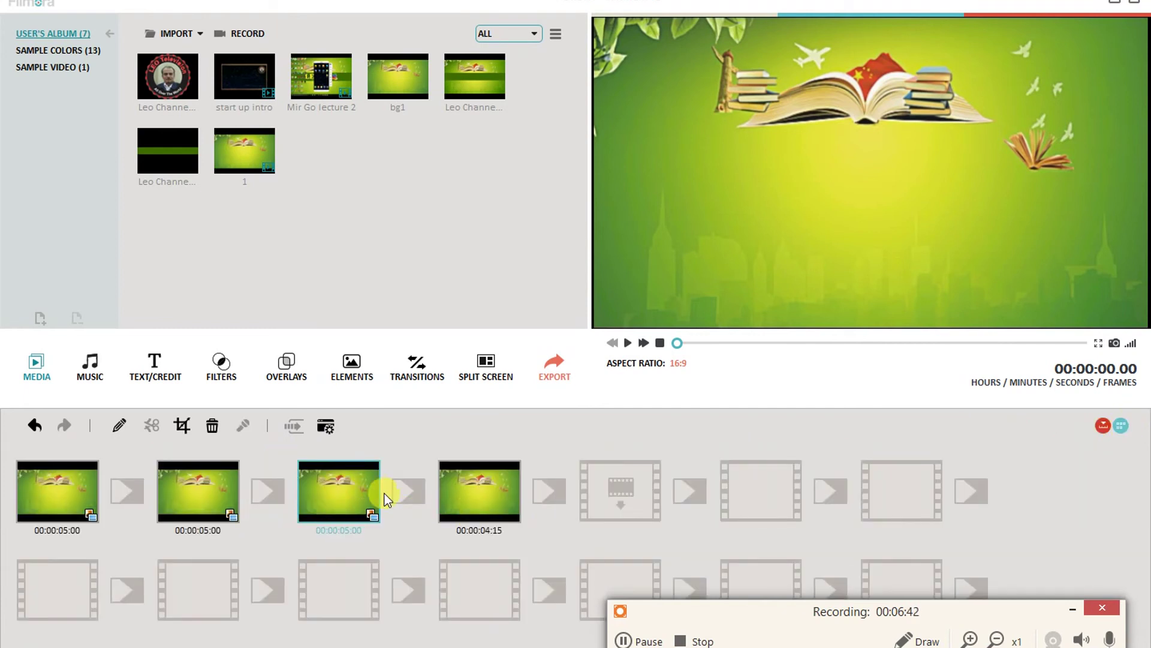
click(416, 485)
click(399, 371)
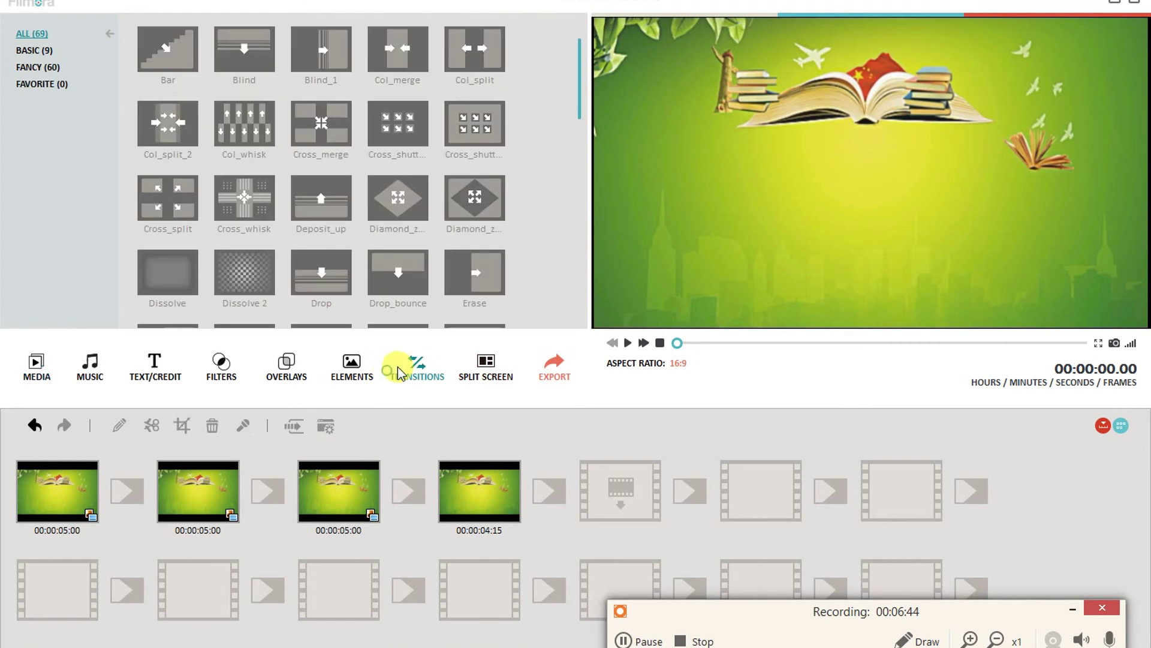
mouse_move(390, 304)
mouse_down()
mouse_move(406, 483)
mouse_move(420, 512)
mouse_up()
mouse_move(462, 272)
mouse_down()
mouse_move(419, 415)
mouse_move(420, 491)
mouse_up()
drag(308, 274, 261, 501)
drag(247, 264, 127, 490)
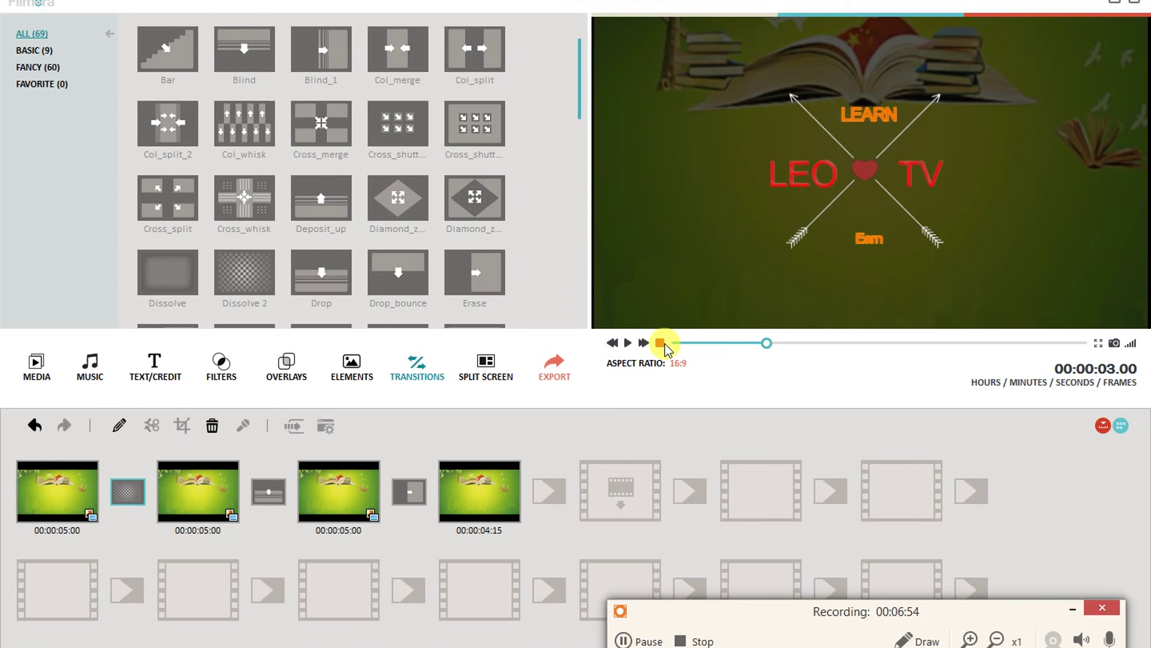
Return to the timeline view and play the sequence from the beginning to preview the transitions.
click(662, 345)
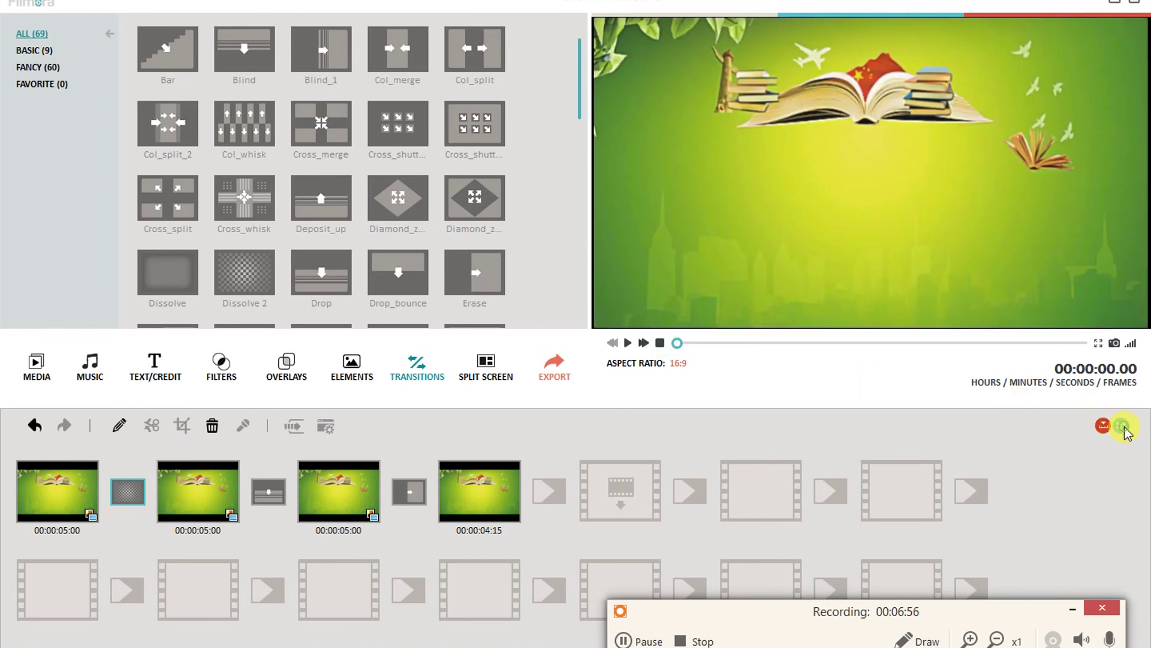
click(1103, 425)
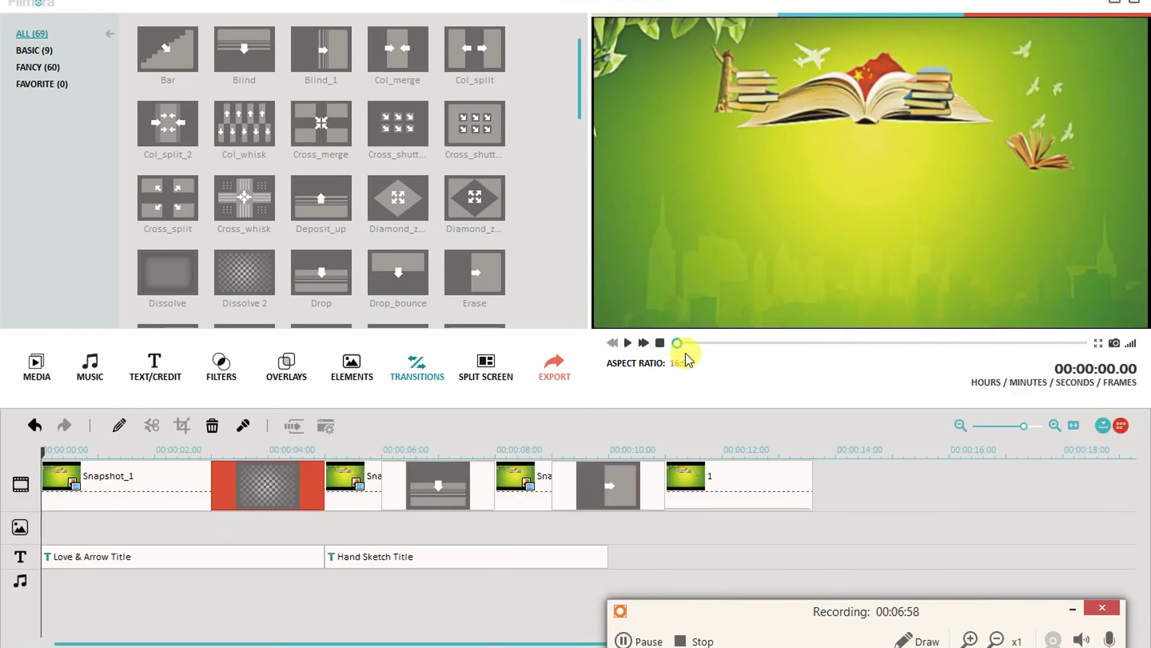
click(628, 342)
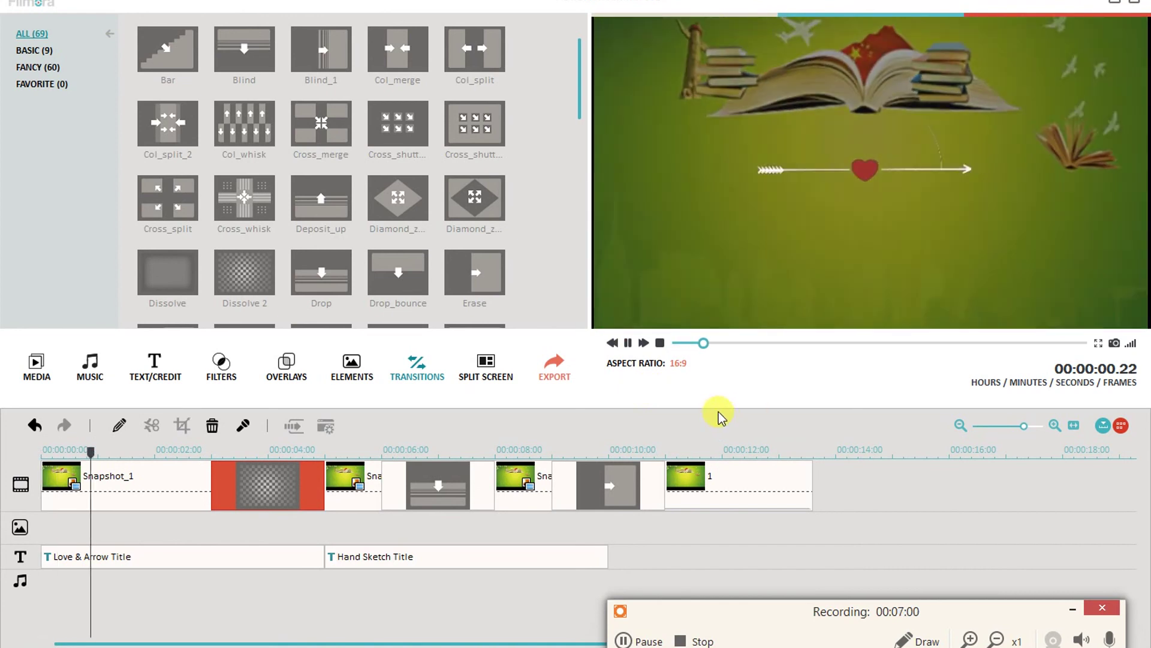